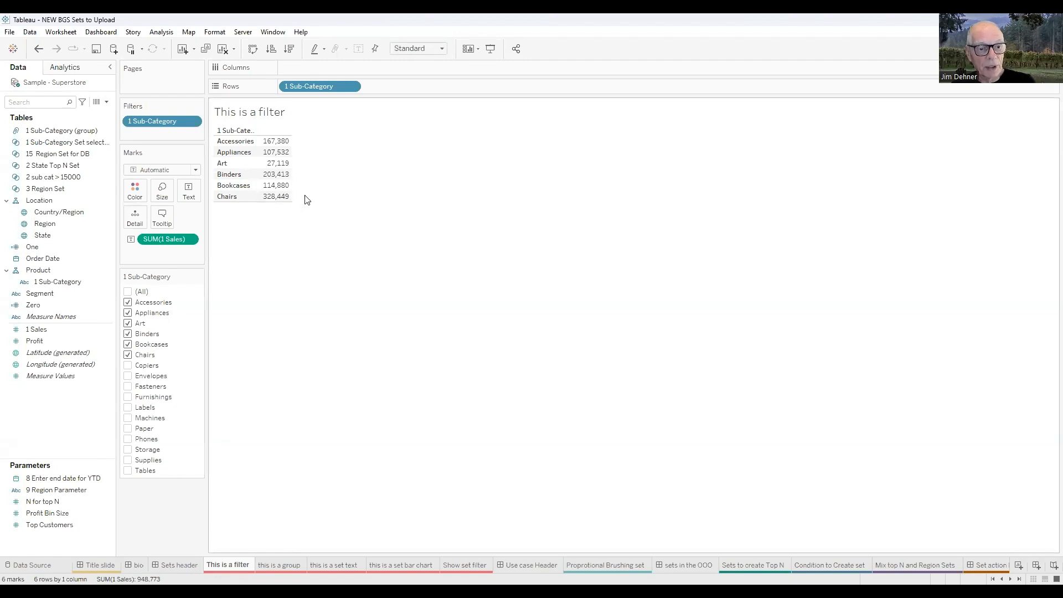
- Add Copiers and Envelopes to the 1 Sub-Category filter selection, and remove both from it again
left_click(128, 366)
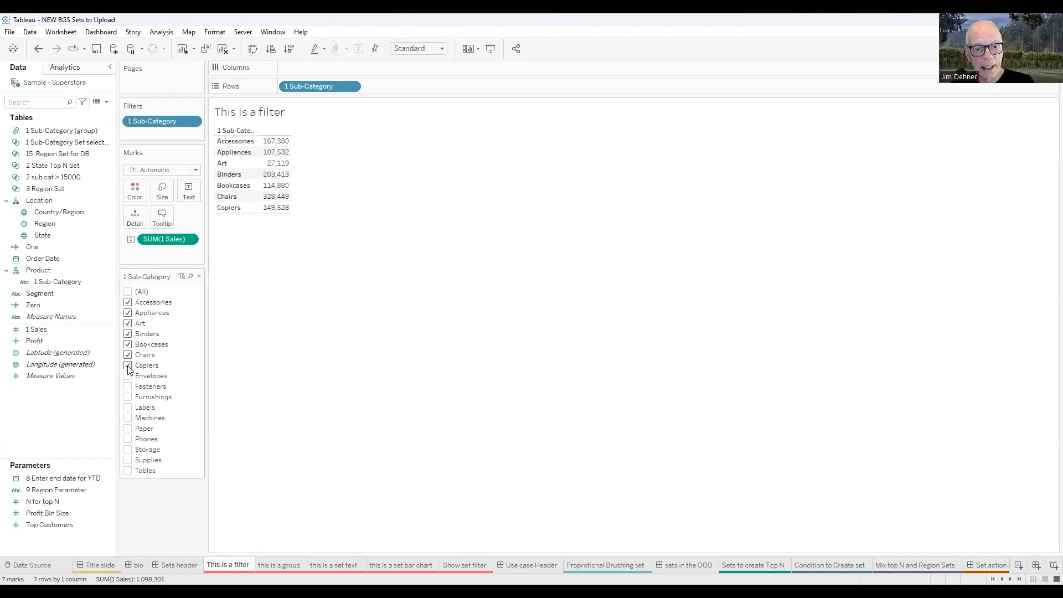
left_click(128, 377)
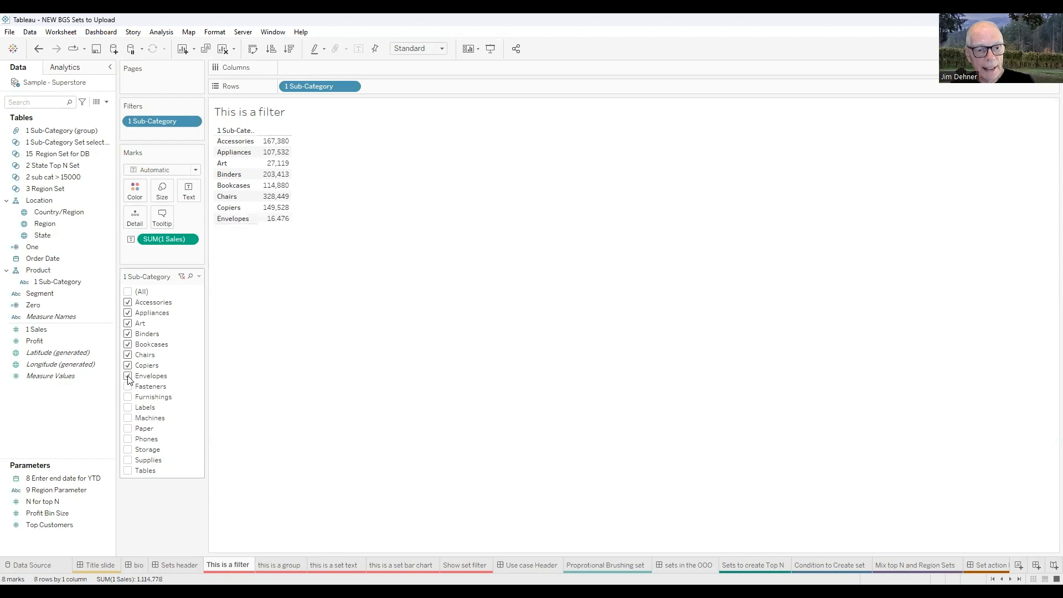
left_click(127, 376)
left_click(128, 365)
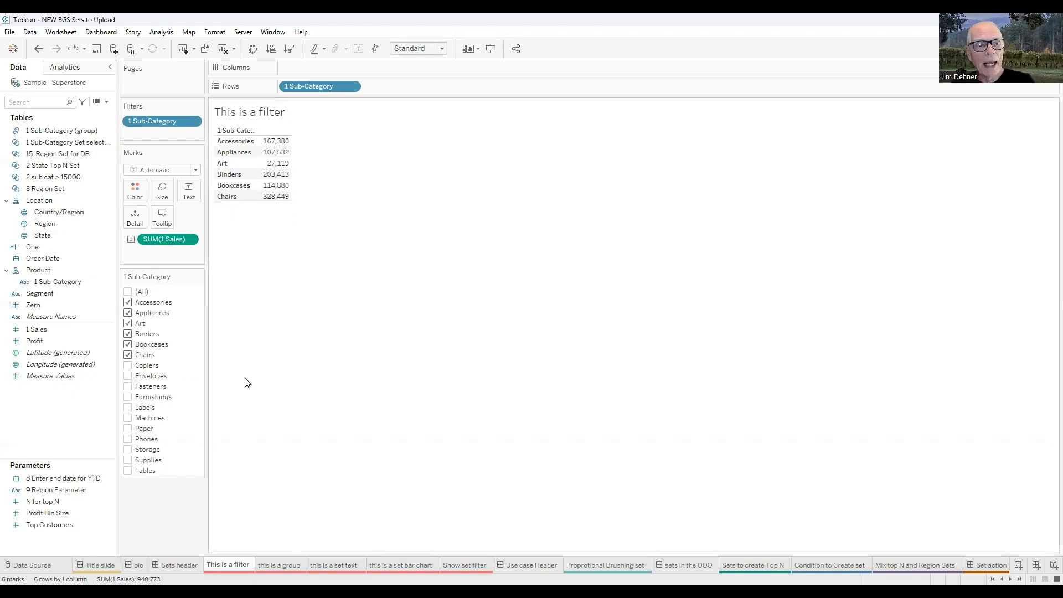
- Compare the full Orders table of the Sample - Superstore source with the filter sheet's summary and underlying Orders rows
left_click(98, 107)
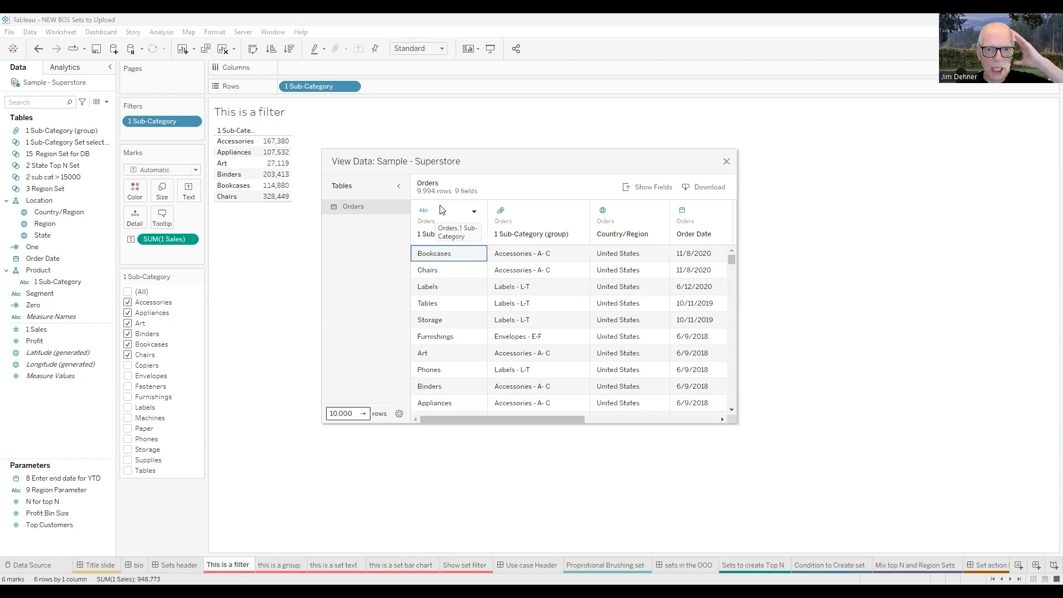
left_click(726, 162)
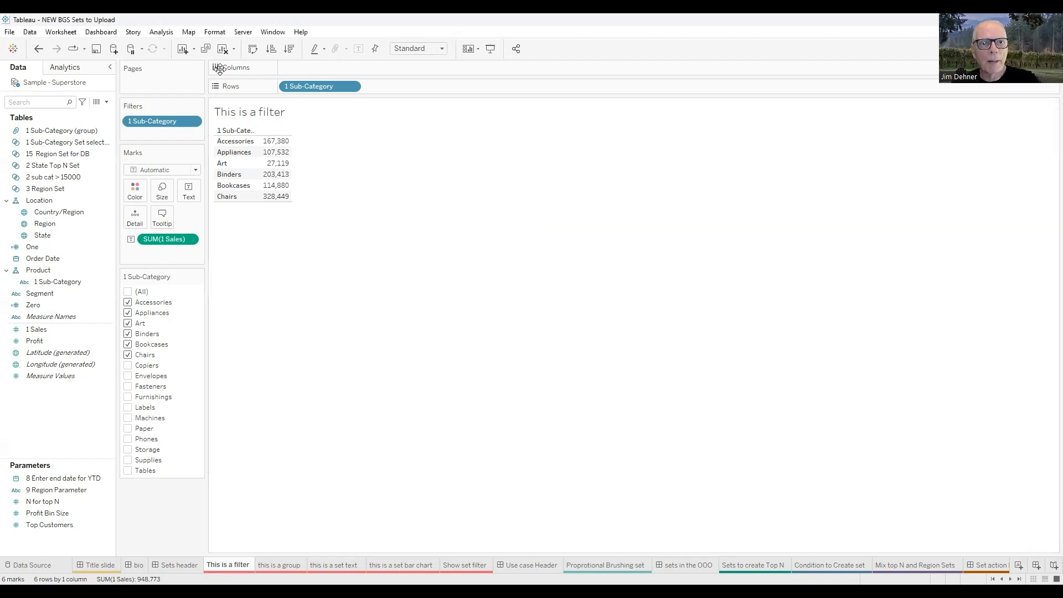
left_click(162, 32)
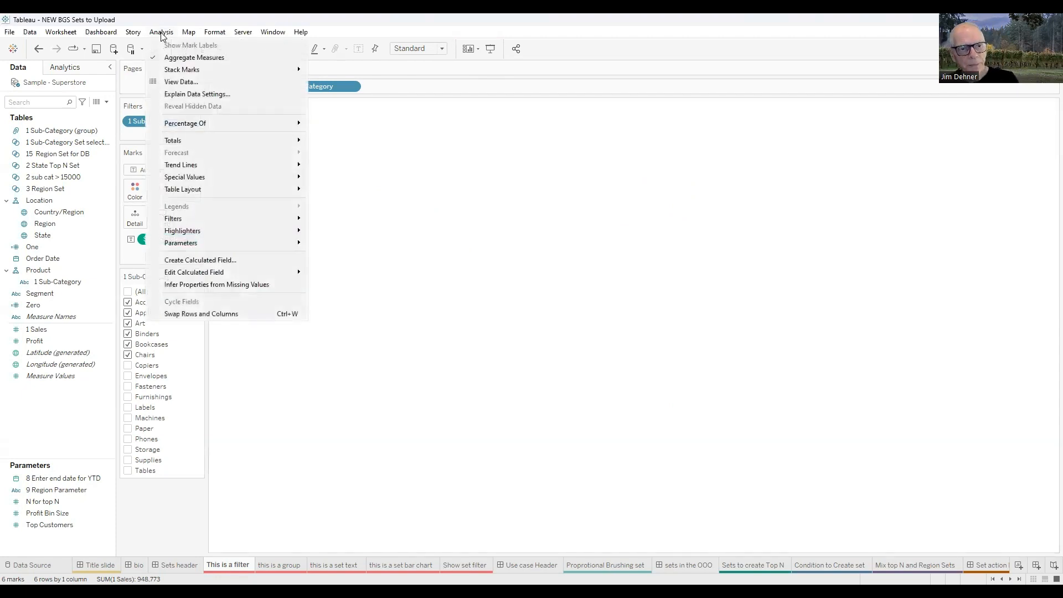
left_click(170, 83)
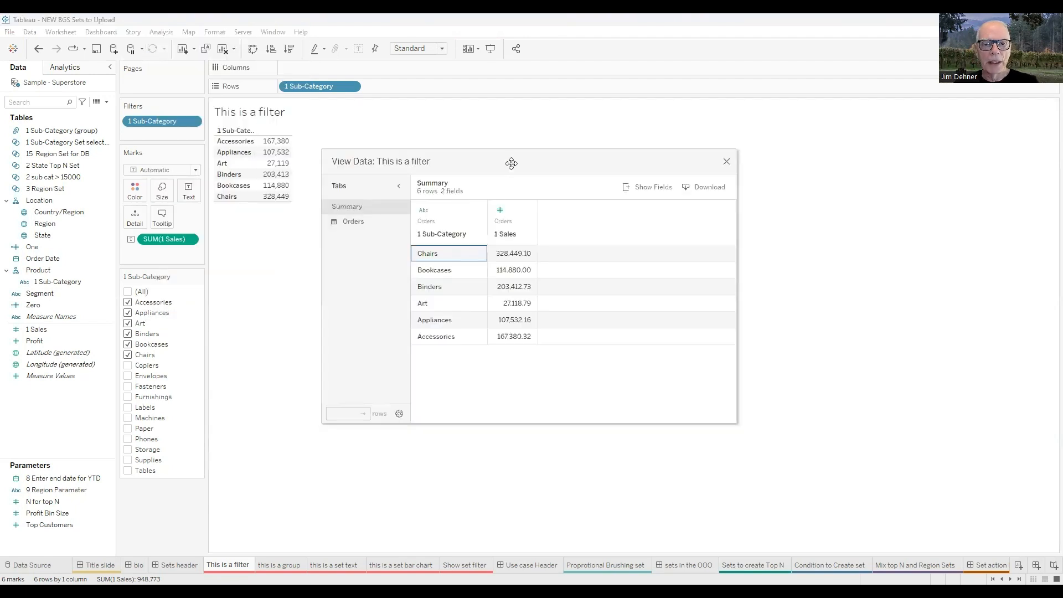
left_click_drag(632, 142, 753, 121)
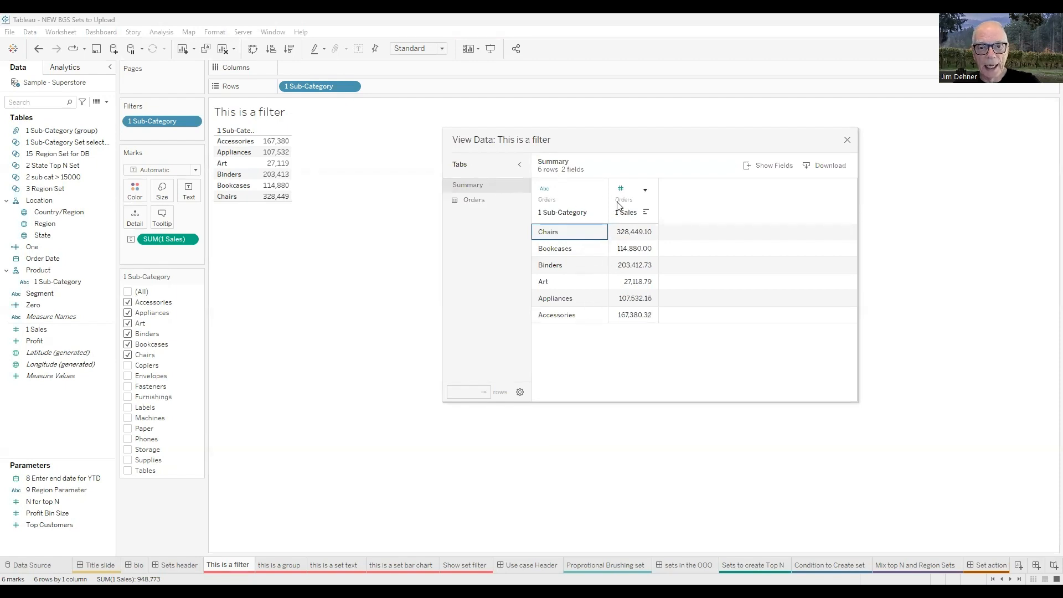
left_click(474, 201)
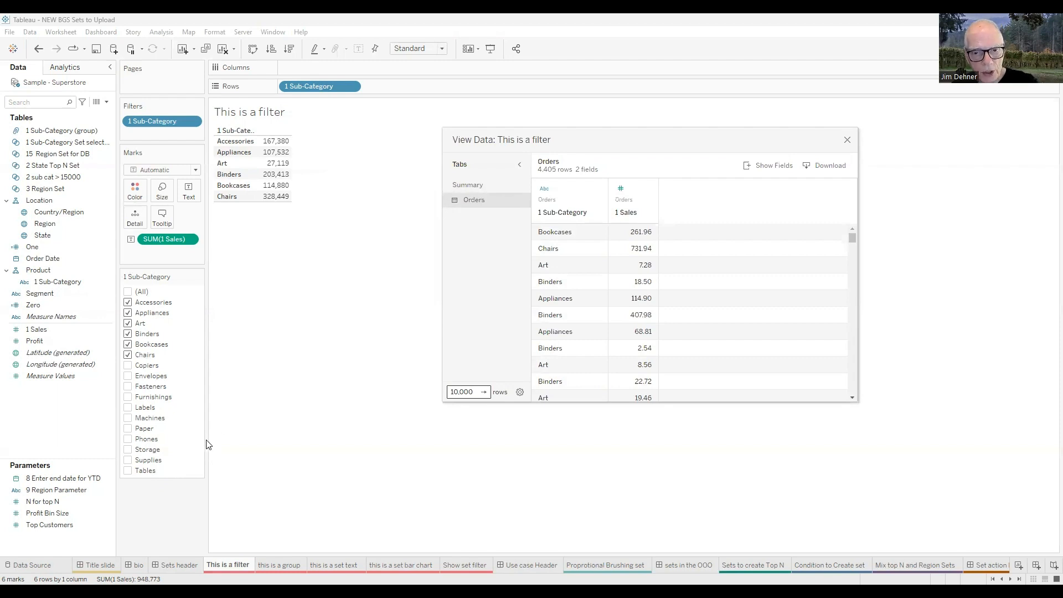
left_click(846, 141)
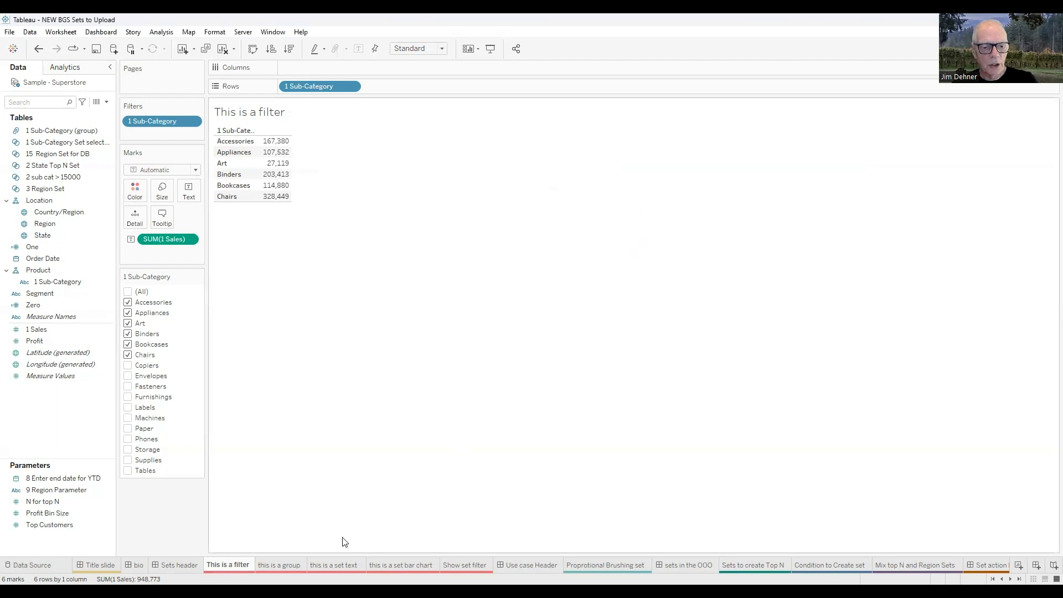
- On the "this is a group" sheet, inspect the members of the Accessories - A-C group in 1 Sub-Category (group) without changing it
left_click(290, 563)
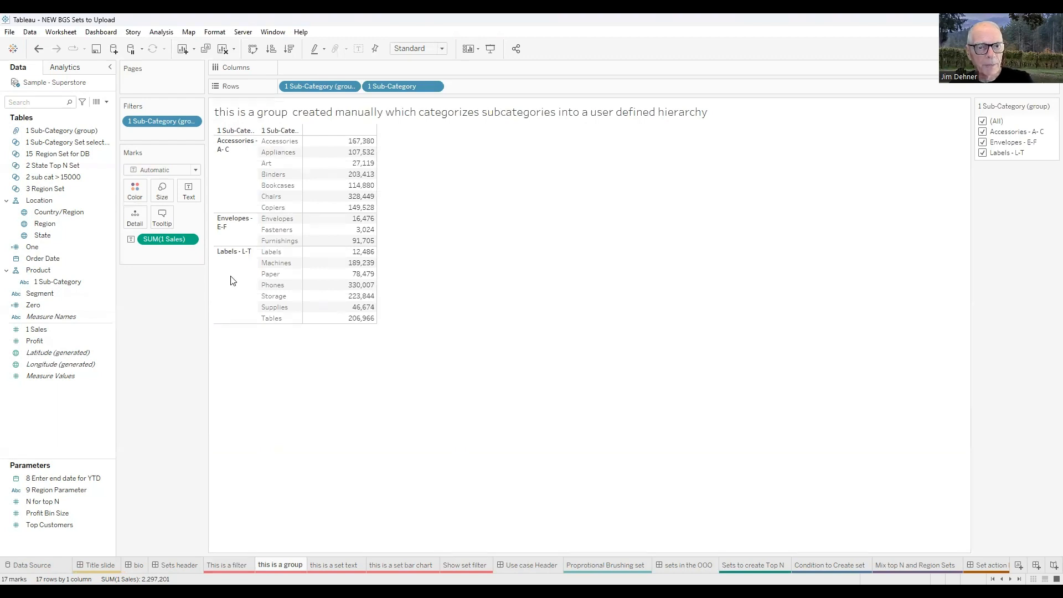
left_click(248, 175)
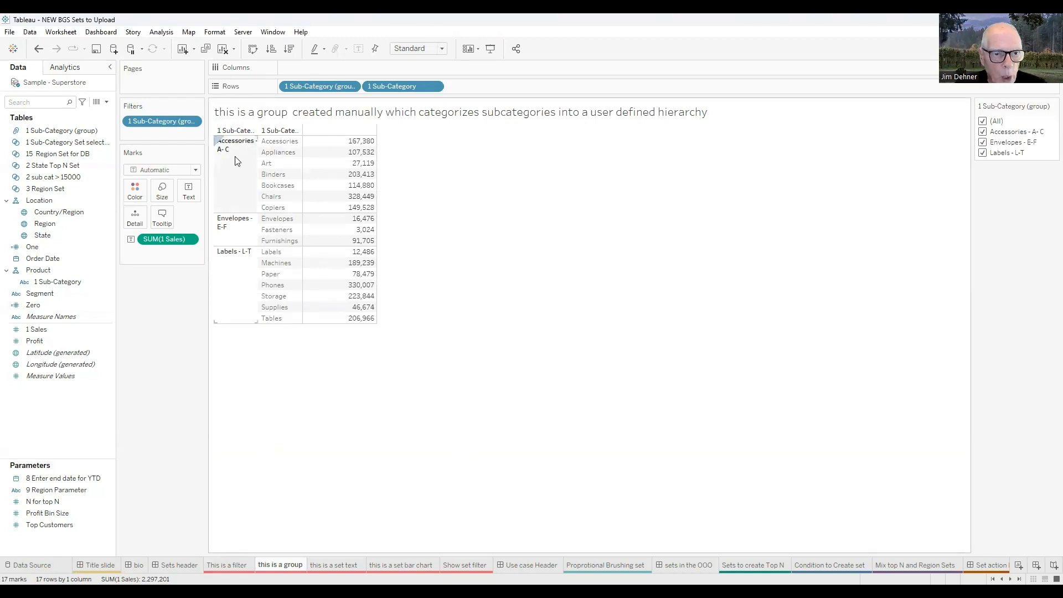
left_click(197, 153)
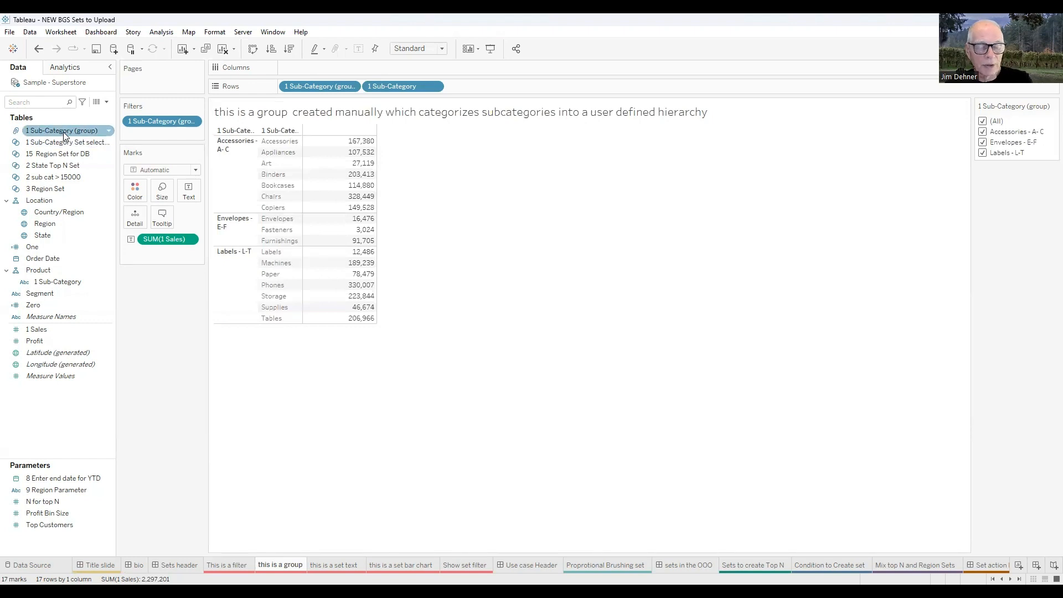
left_click(109, 132)
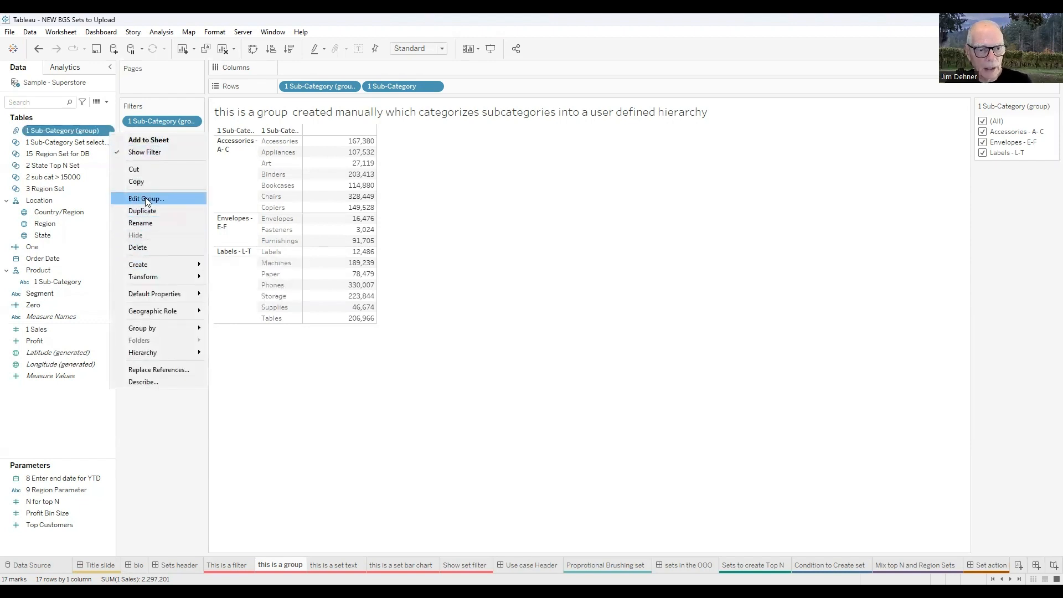
mouse_move(148, 265)
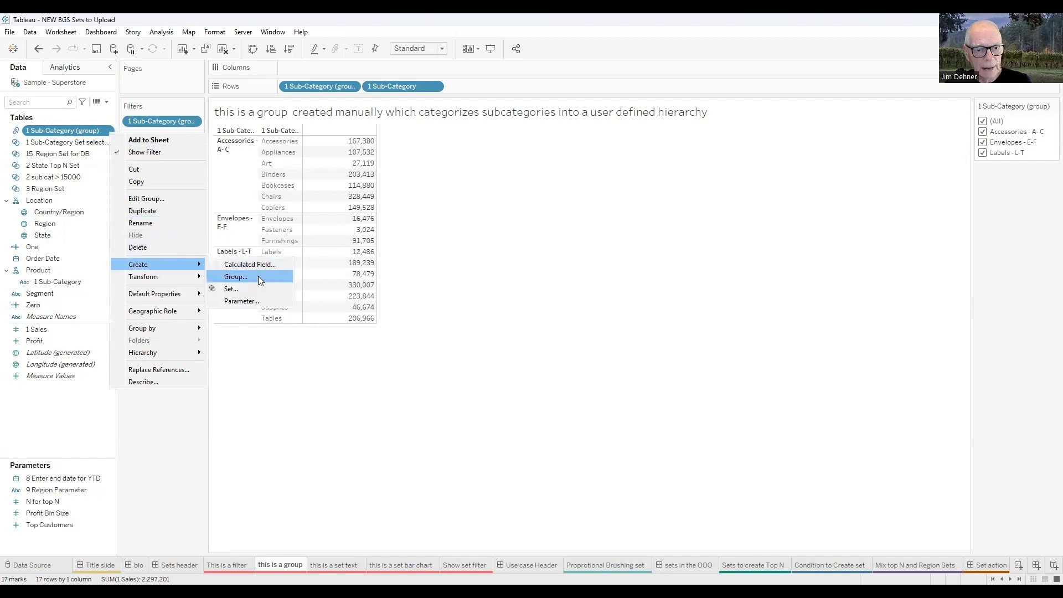
left_click(140, 199)
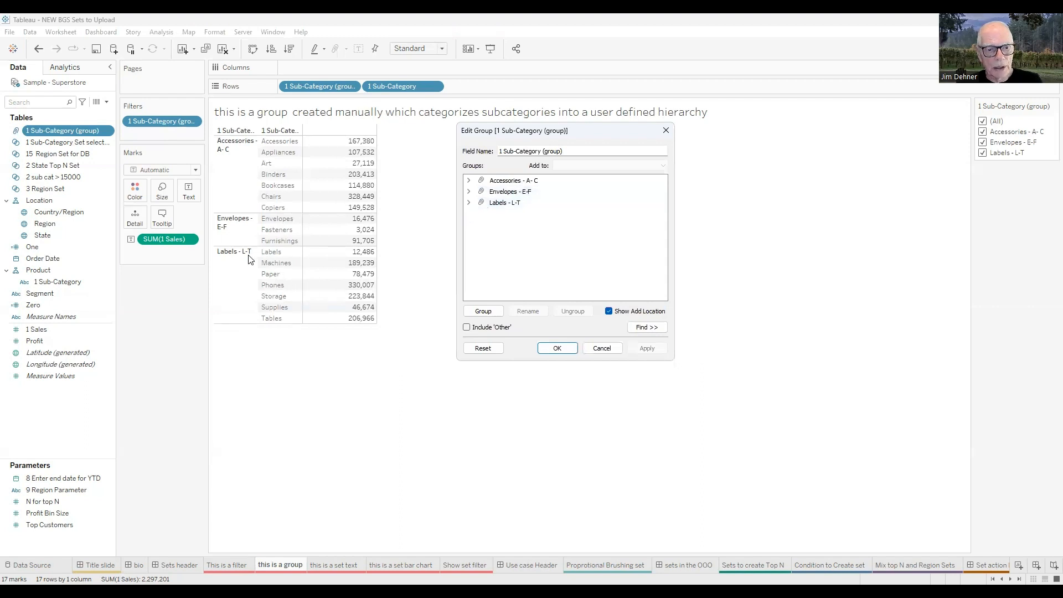
left_click(468, 180)
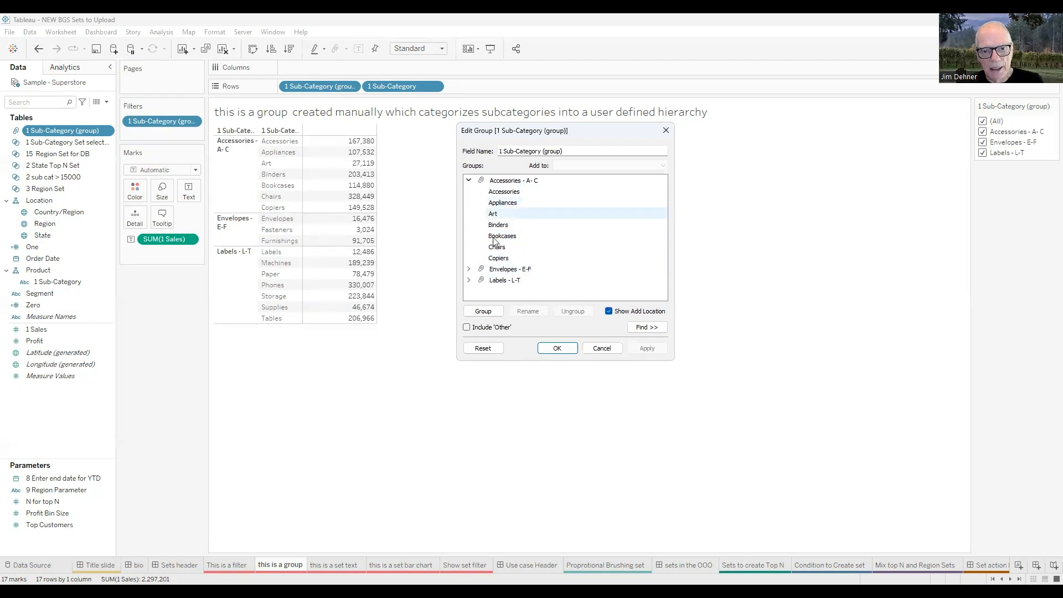
left_click(602, 354)
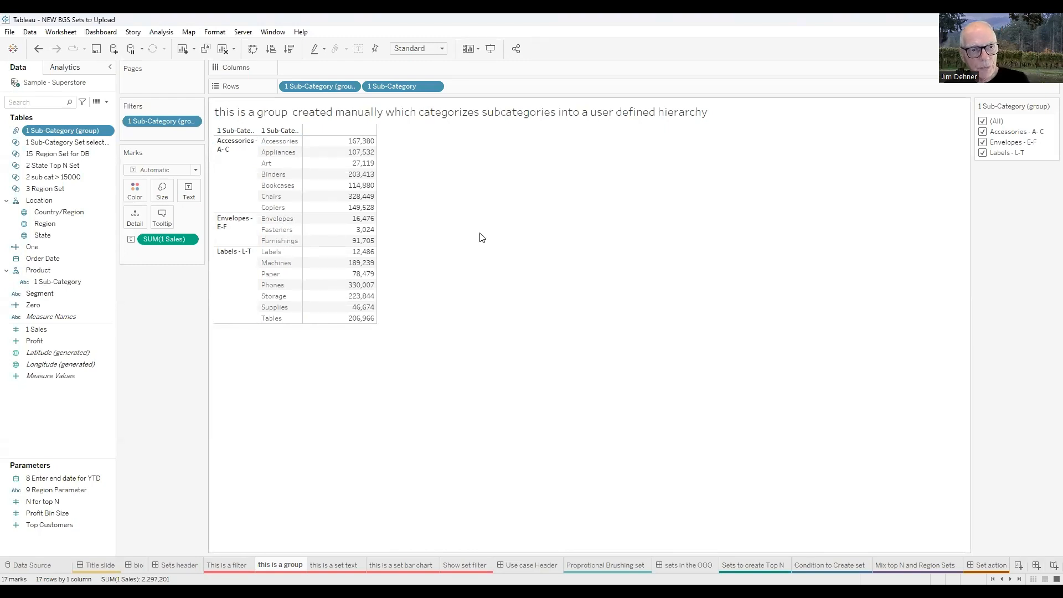
- View the summary data and underlying Orders rows behind the "this is a group" sheet
left_click(157, 33)
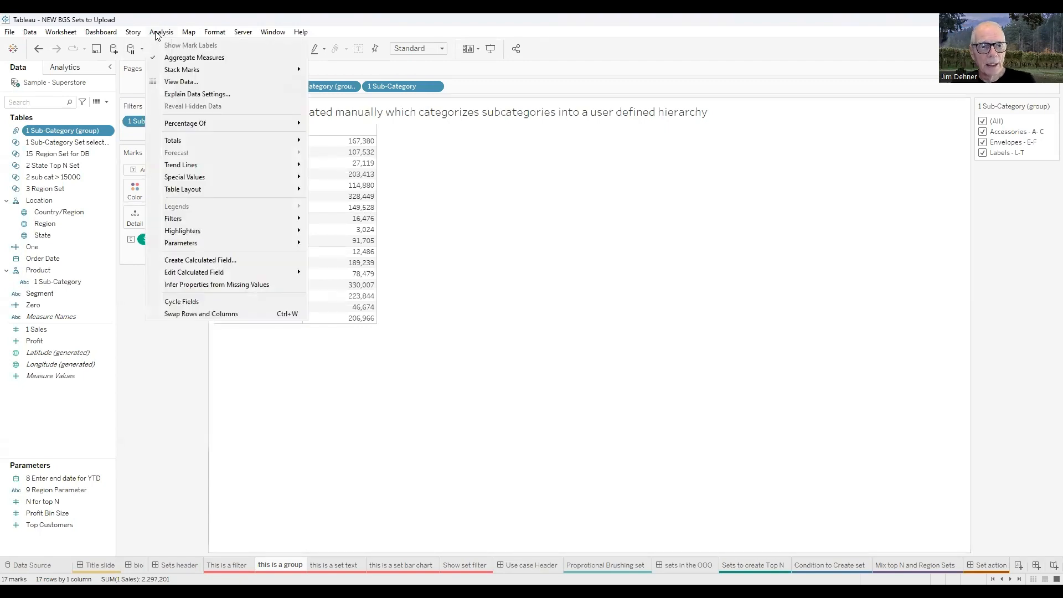
left_click(152, 82)
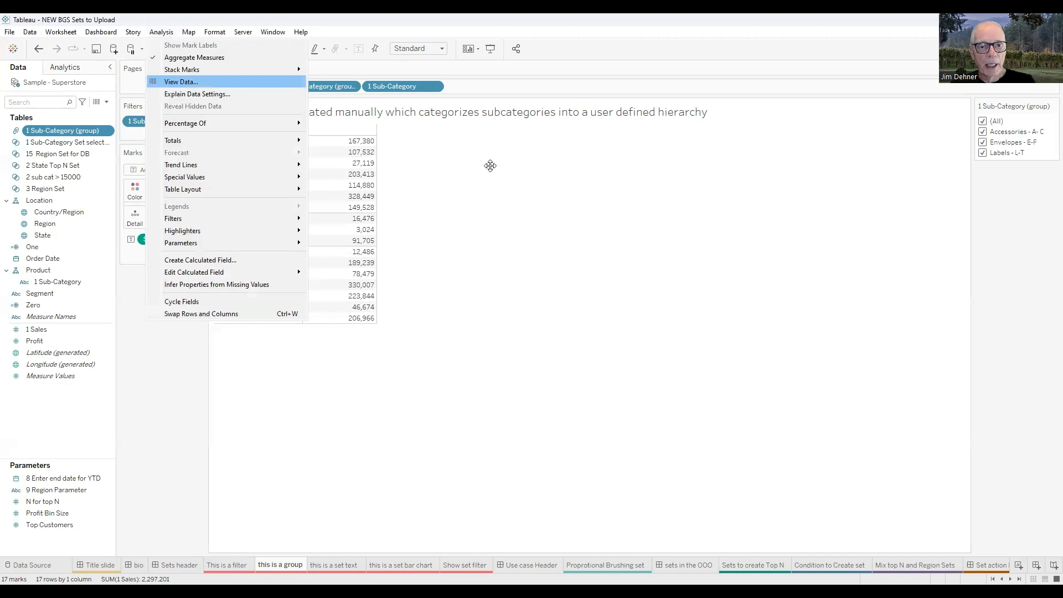
left_click_drag(493, 163, 605, 122)
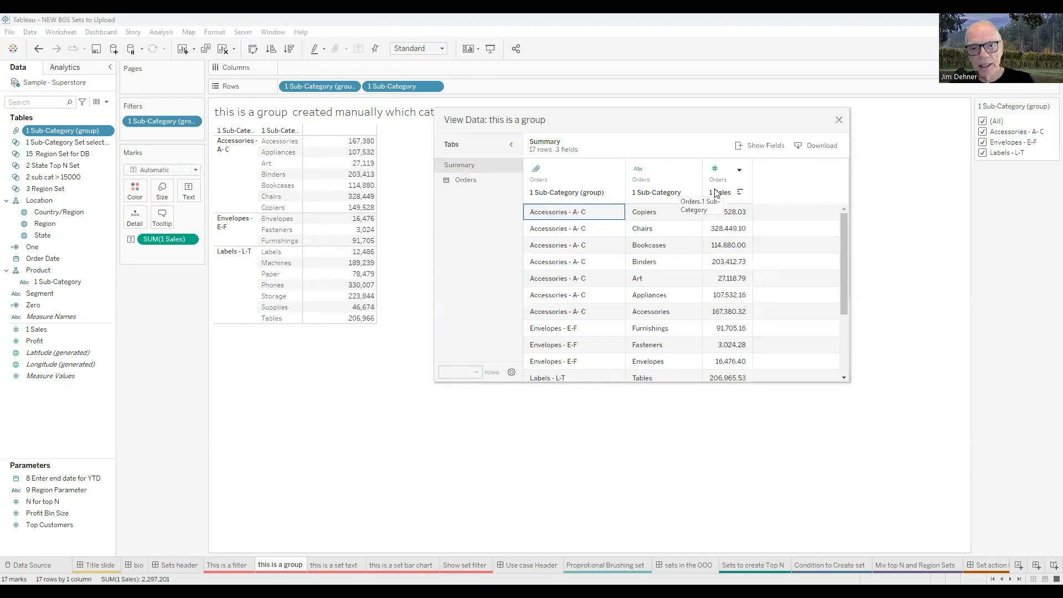
left_click(466, 181)
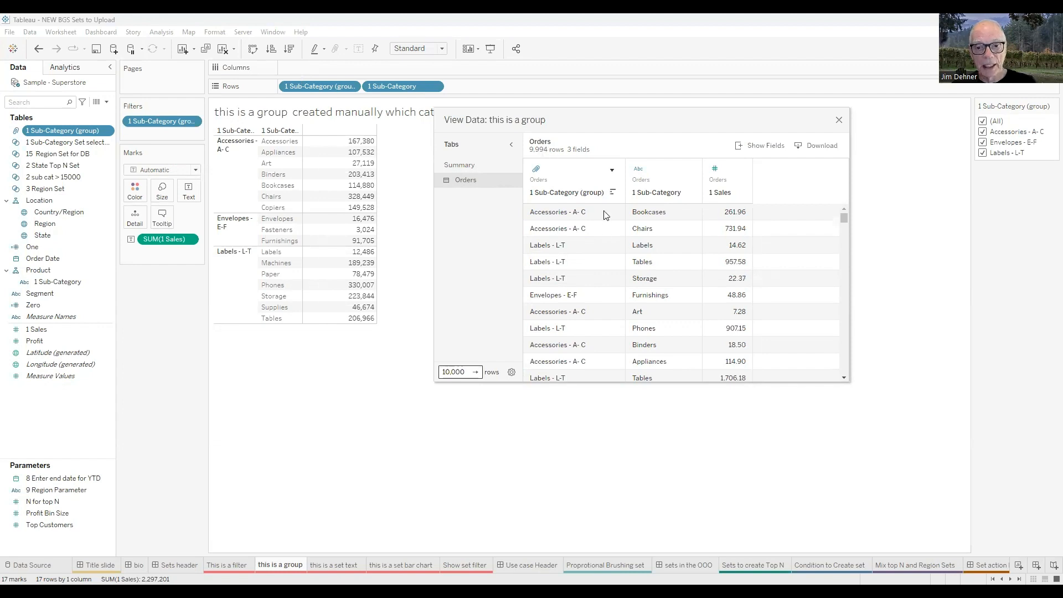
left_click(838, 121)
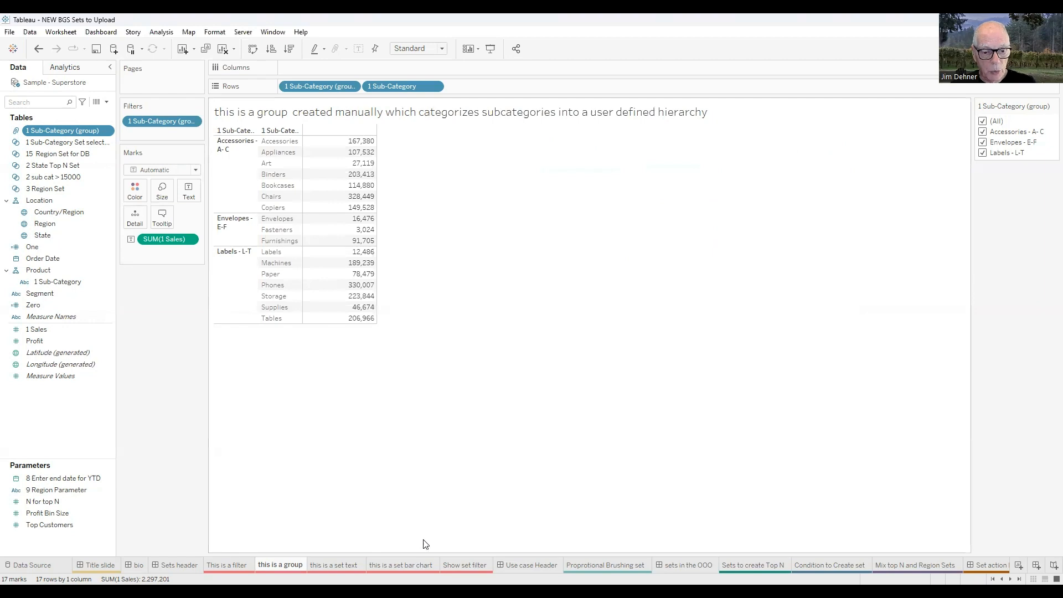
- On the "this is a set text" sheet, widen the field list and review the members chosen in 1 Sub-Category Set selected
left_click(339, 564)
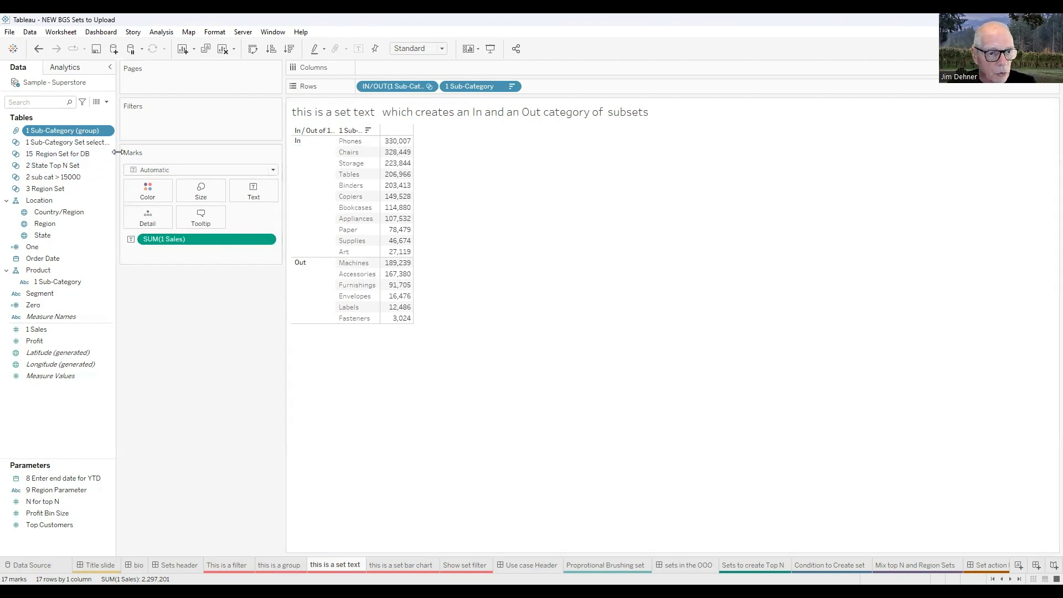
left_click_drag(117, 153, 191, 154)
right_click(81, 140)
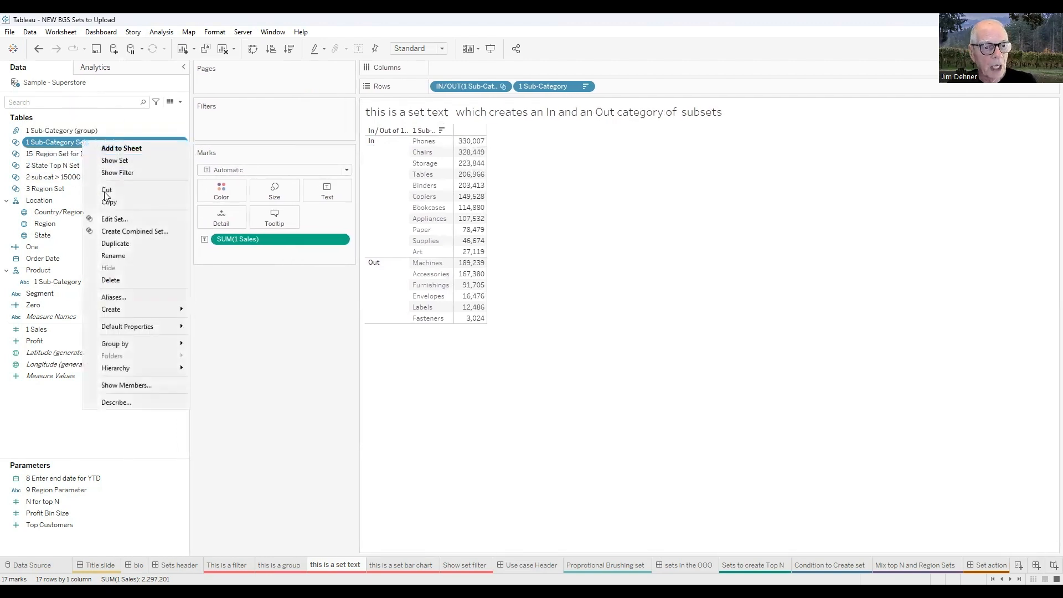
left_click(110, 220)
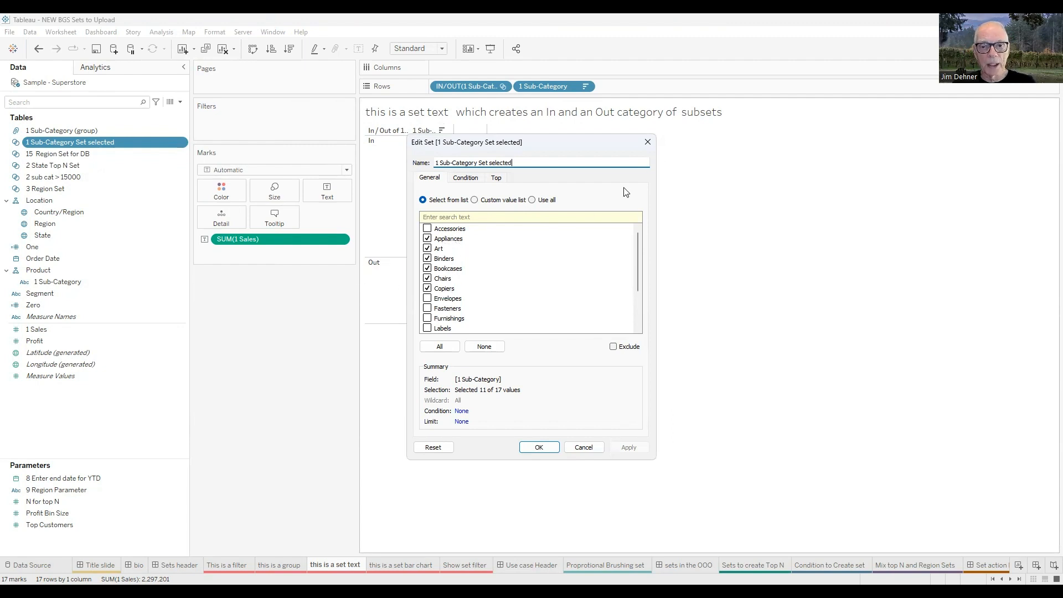
left_click_drag(638, 270, 638, 304)
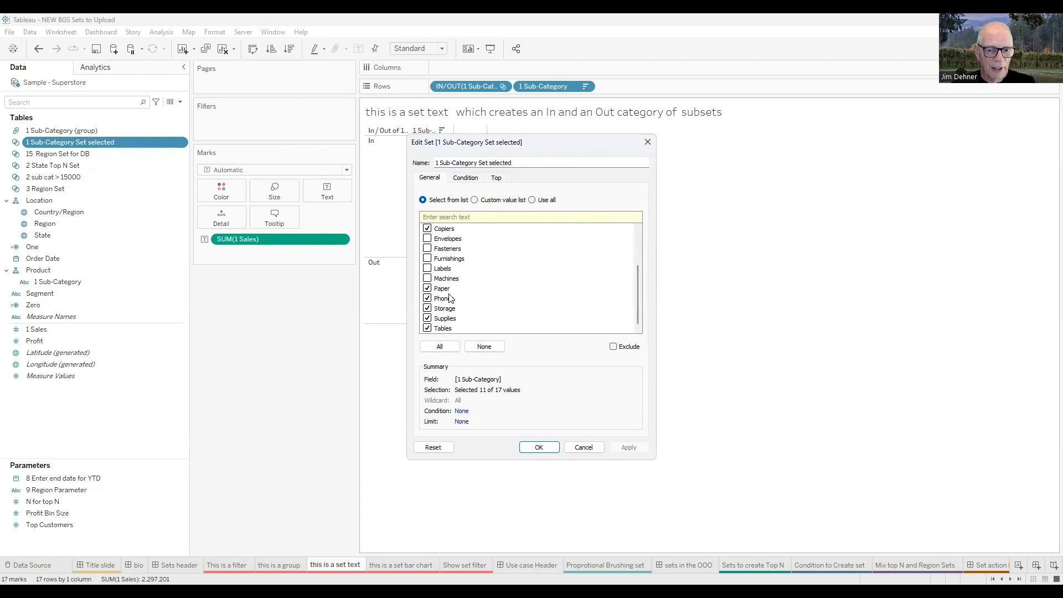
left_click_drag(637, 303, 637, 243)
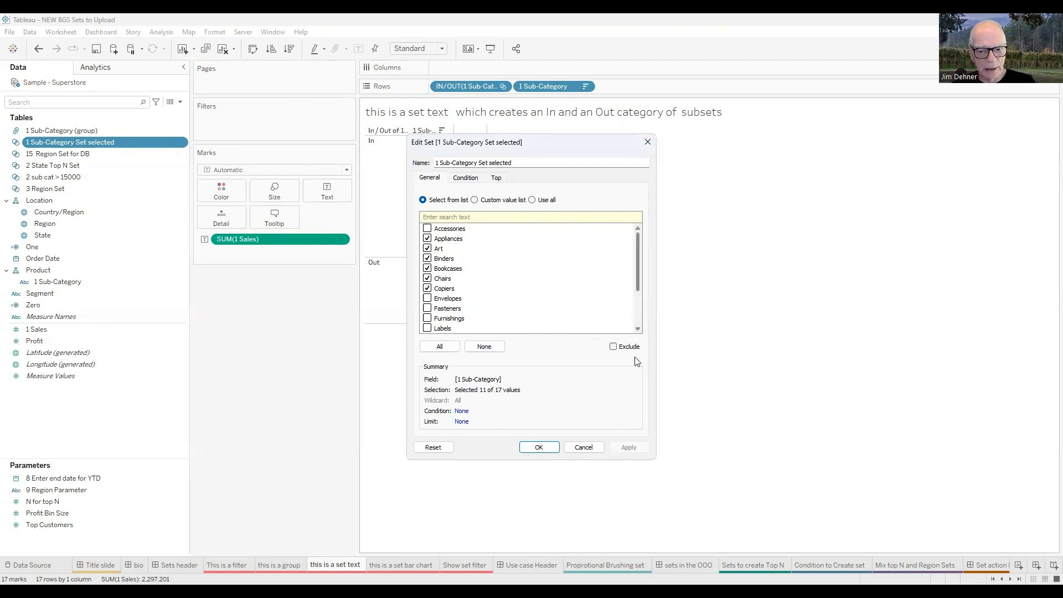
left_click(539, 448)
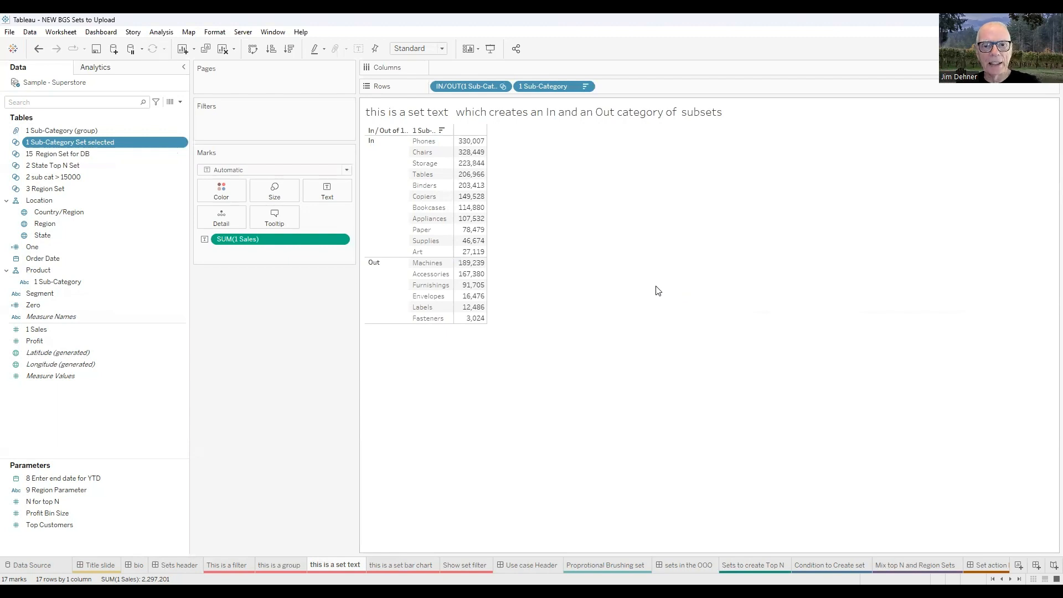
- View the summary data and underlying Orders rows behind the "this is a set text" sheet
left_click(160, 35)
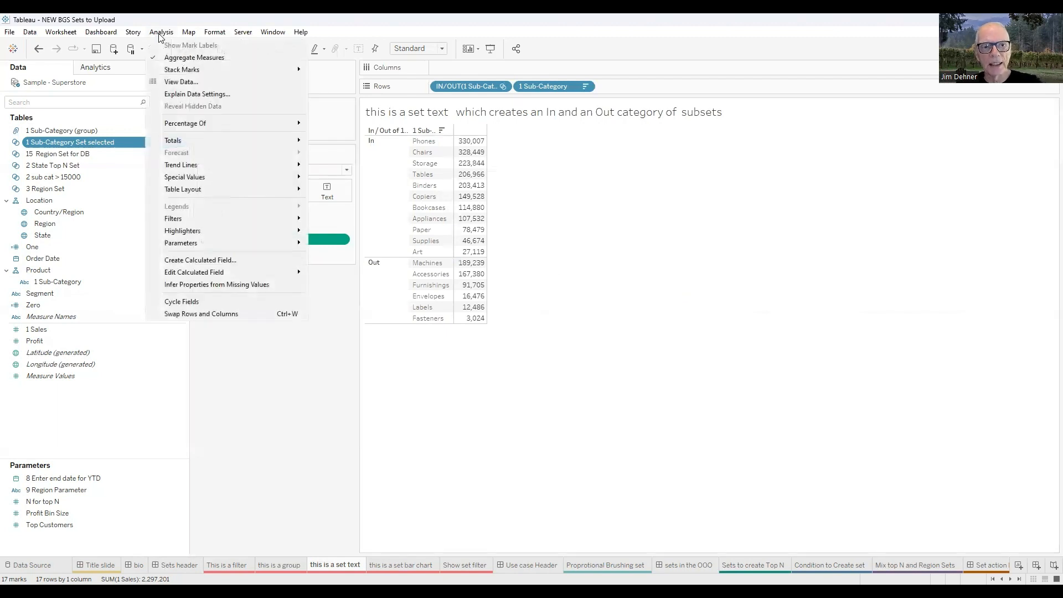
left_click(174, 82)
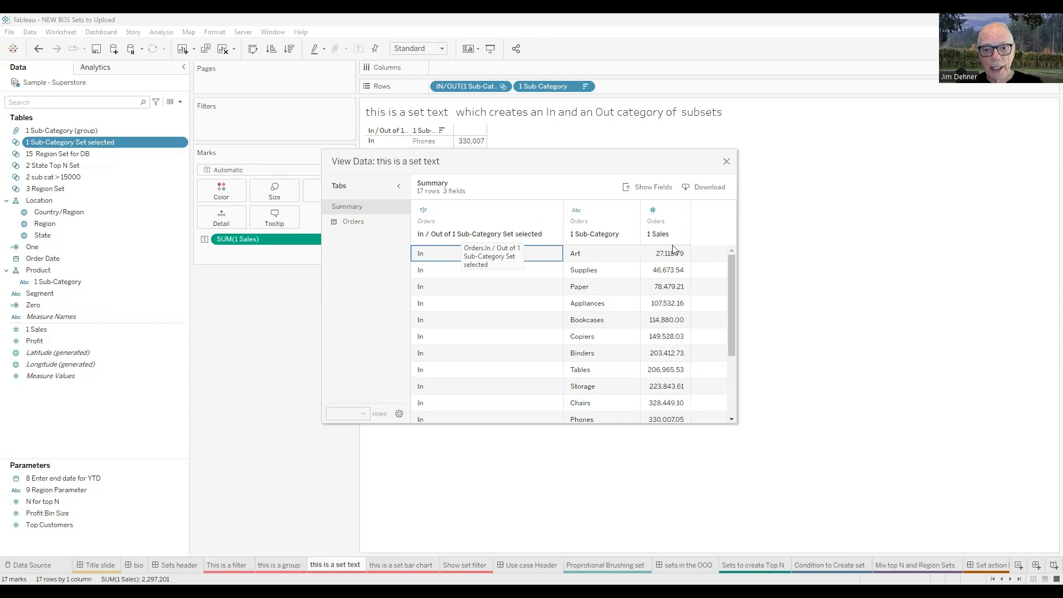
left_click(353, 220)
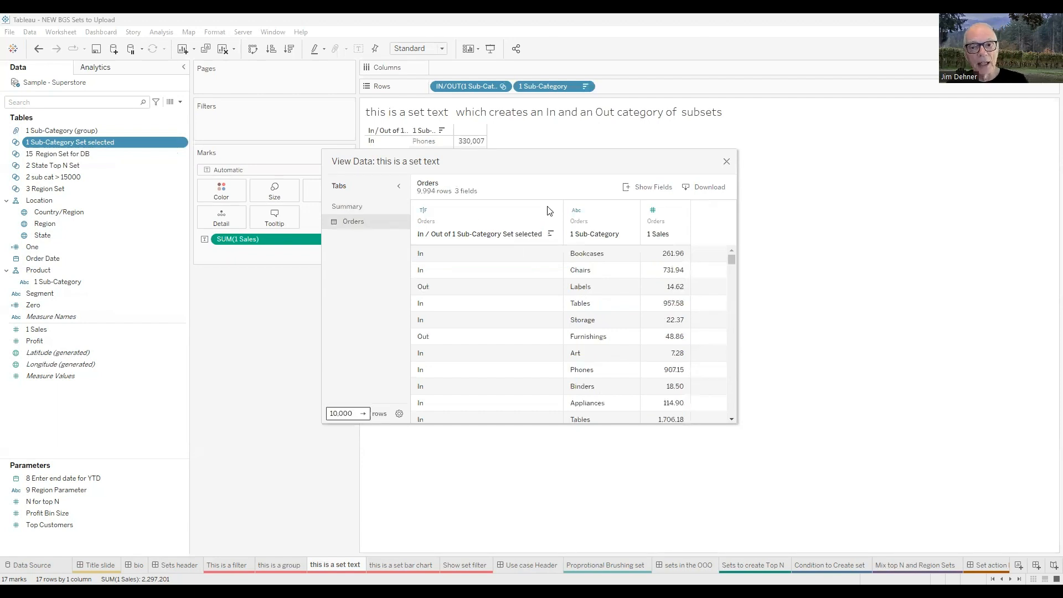
left_click(726, 164)
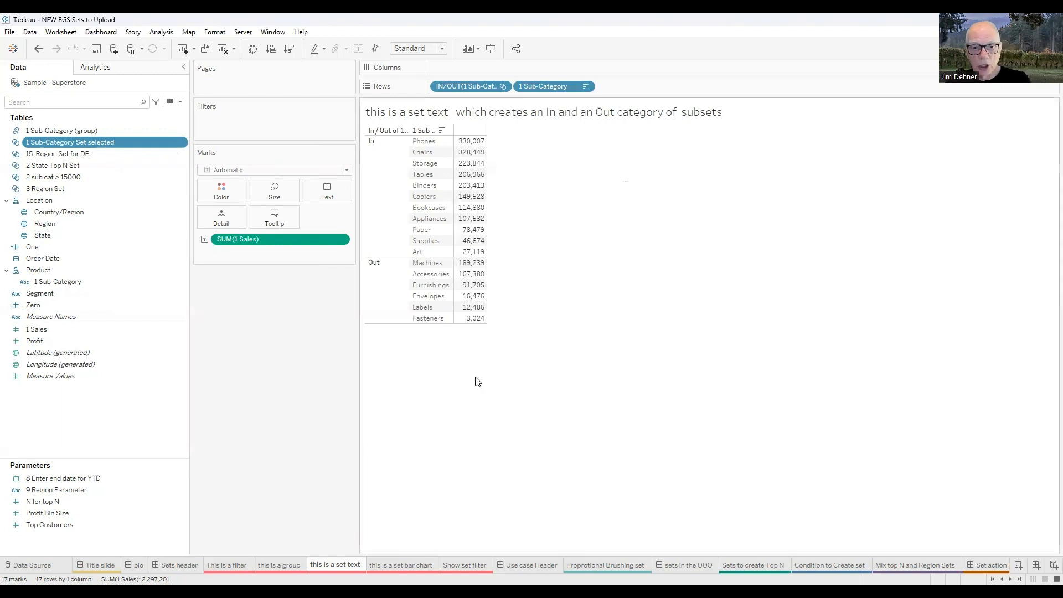
- On the "this is a set bar chart" sheet, remove 1 Sub-Category from the rows, leaving only the In/Out set
left_click(400, 564)
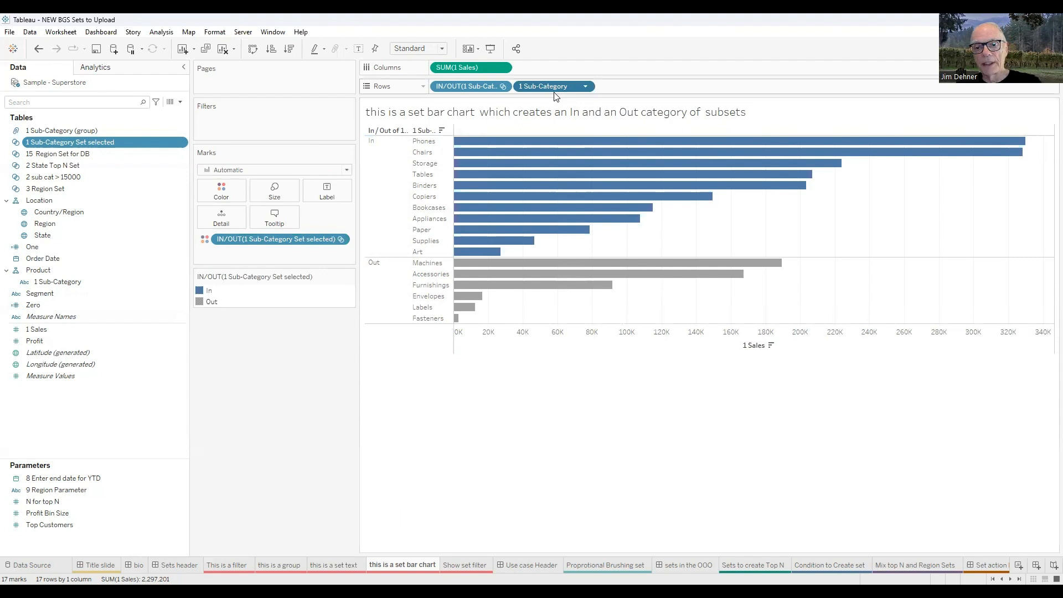
left_click_drag(565, 439, 565, 438)
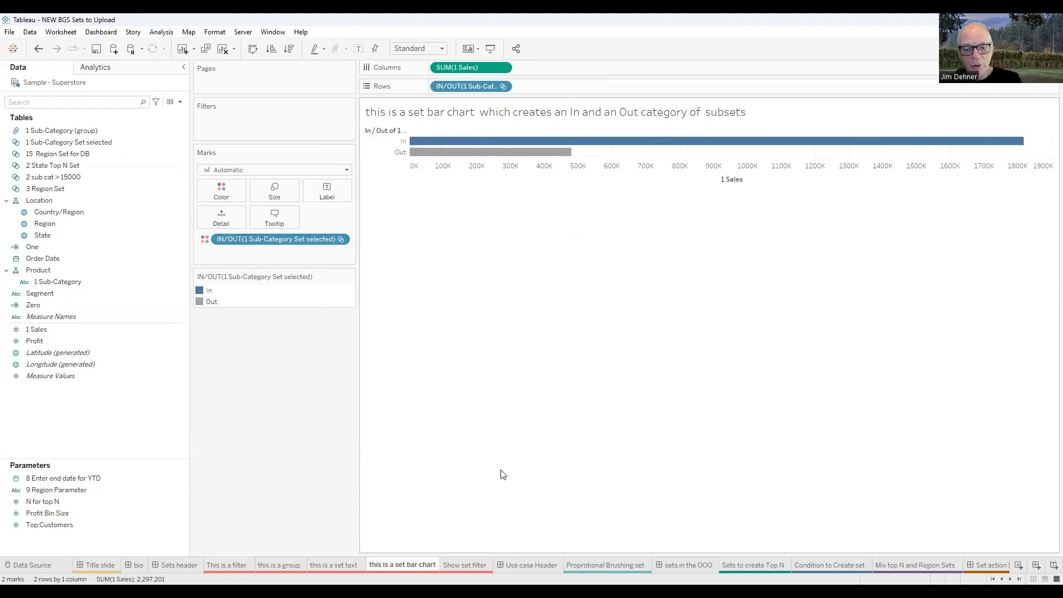
- On the "Show set filter" sheet, review the Show Set and Show Filter options of the 1 Sub-Category Set selected filter
left_click(466, 564)
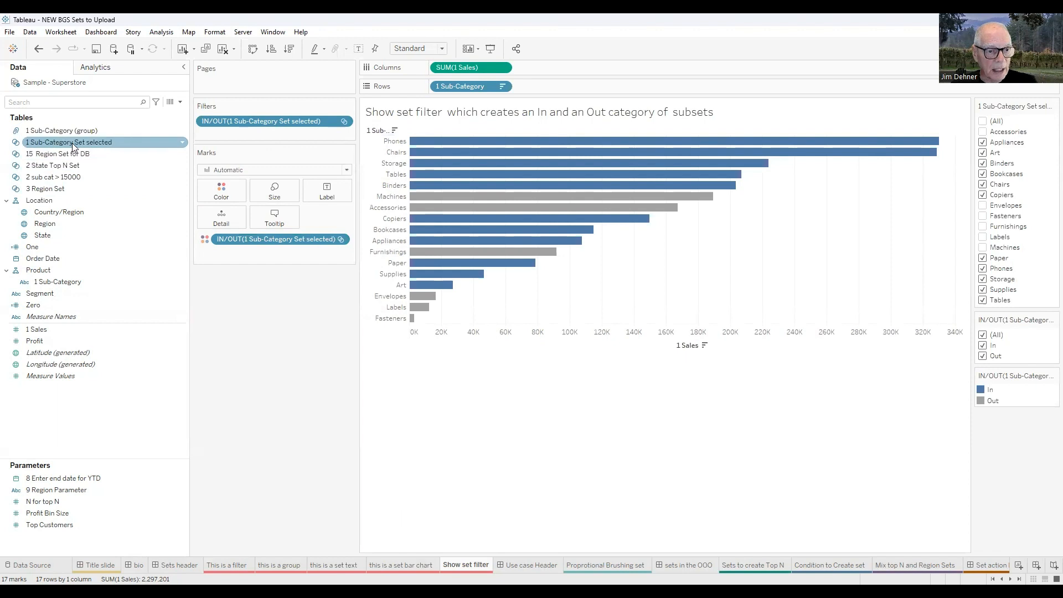
right_click(235, 125)
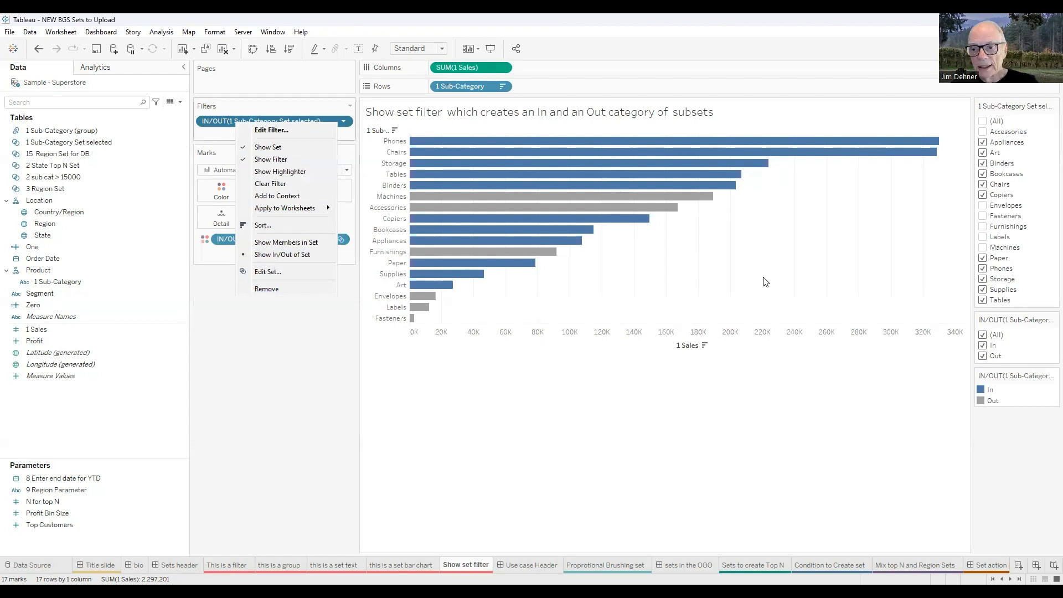
left_click(485, 414)
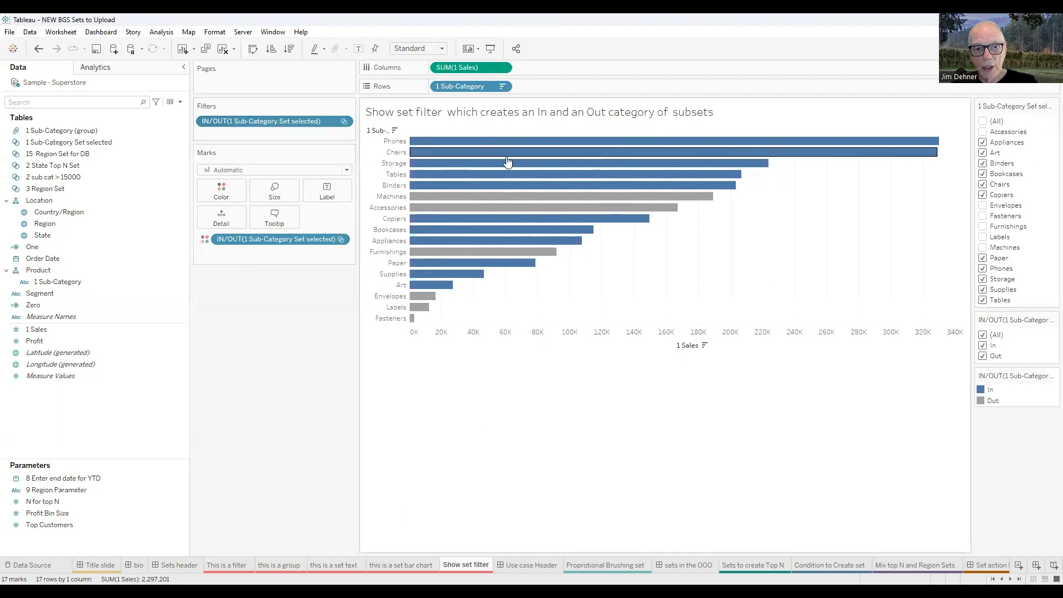
right_click(278, 117)
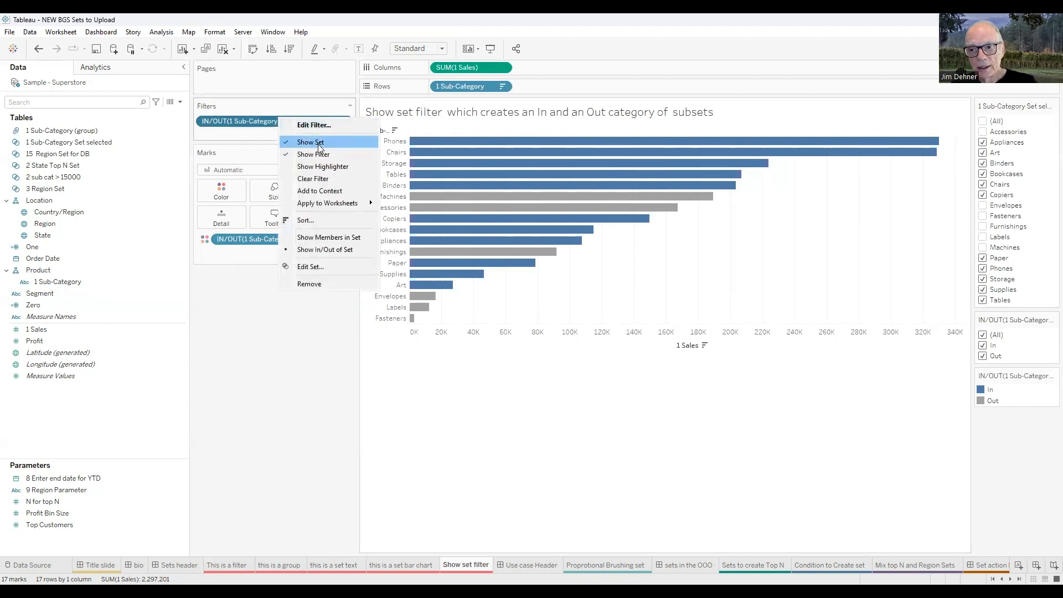
left_click(265, 405)
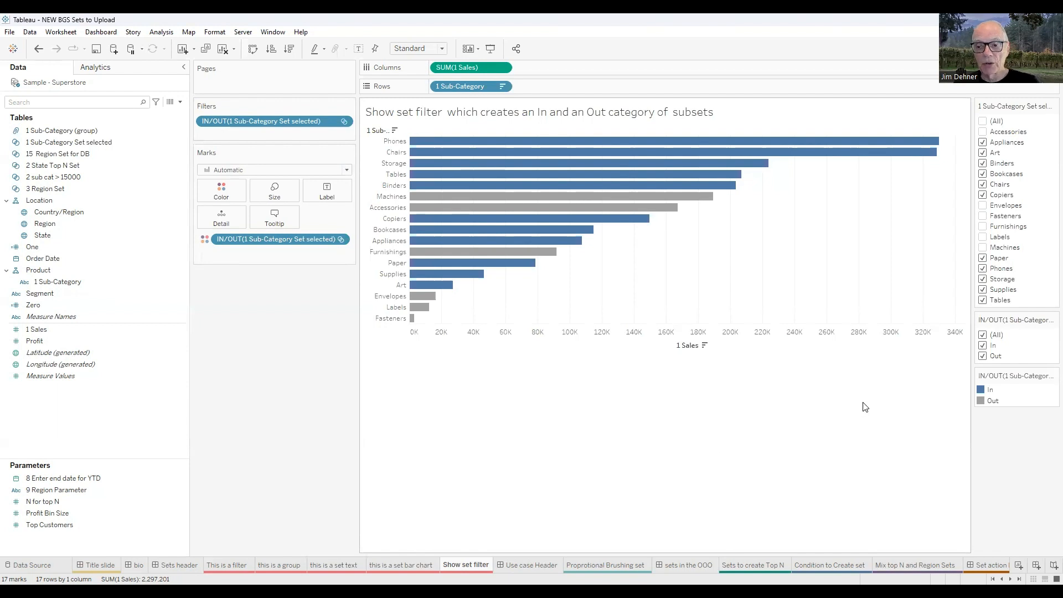
- Remove Tables, Supplies, Storage, Phones and Paper from 1 Sub-Category Set selected, and add Envelopes
left_click(982, 300)
left_click(983, 289)
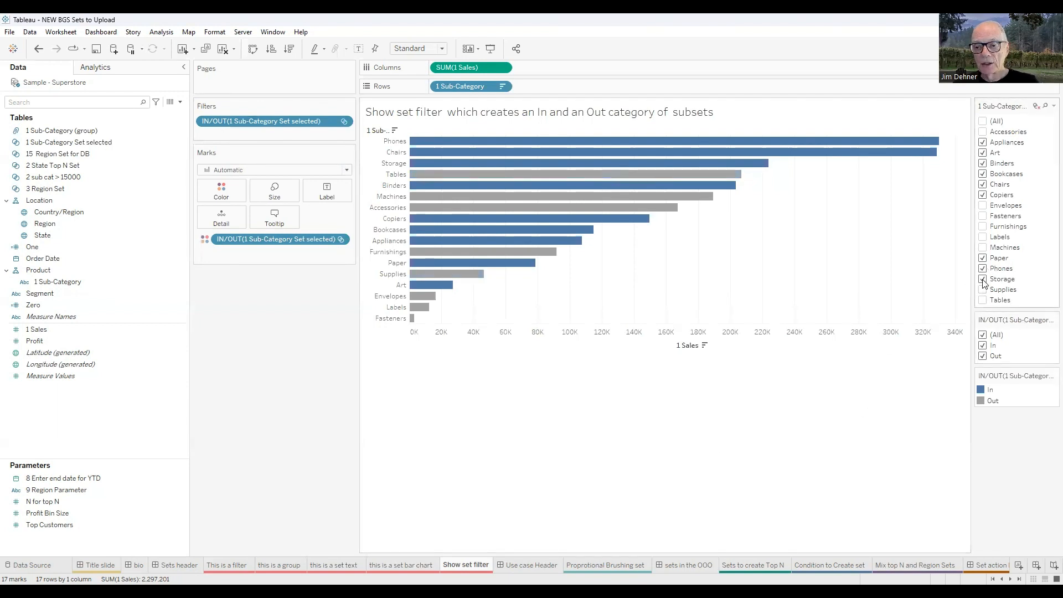
left_click(982, 279)
left_click(982, 269)
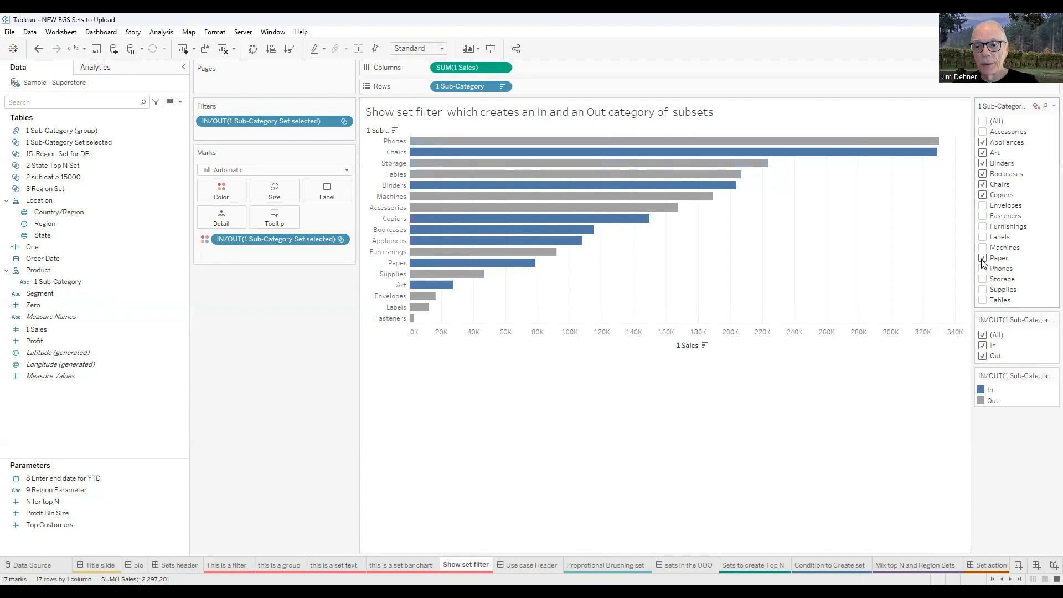
left_click(982, 258)
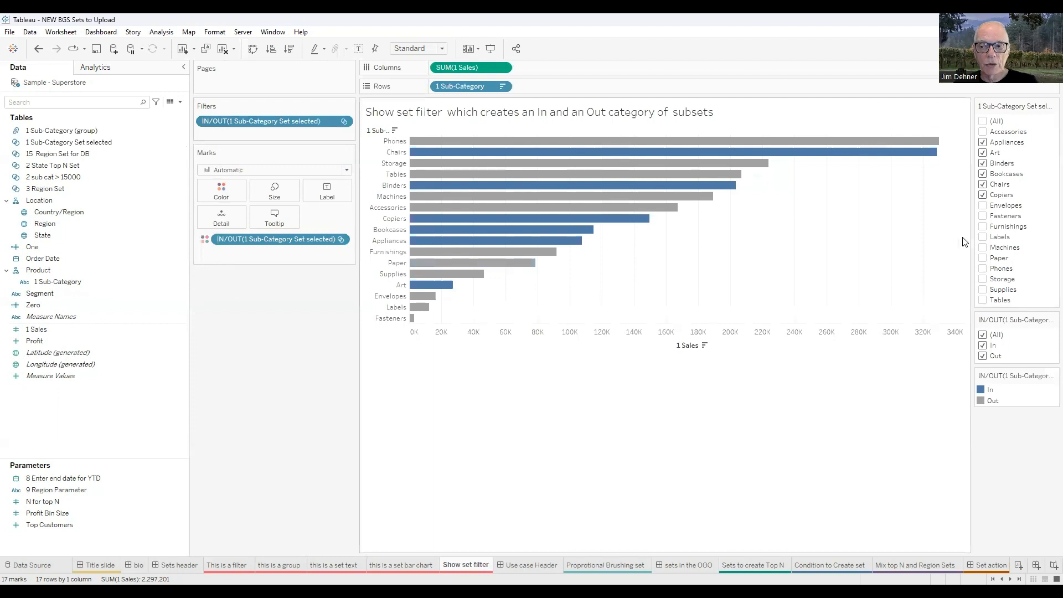
left_click(982, 206)
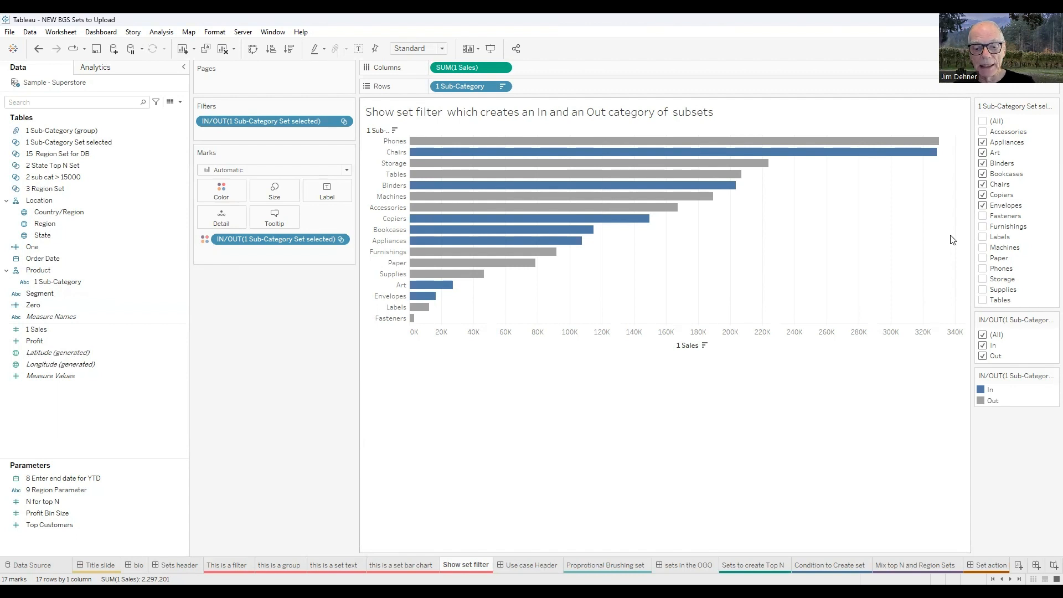
- On the "Proprotional Brushing set" sheet, widen the Marks area and review the members chosen in 1 Sub-Category Set selected
left_click(538, 562)
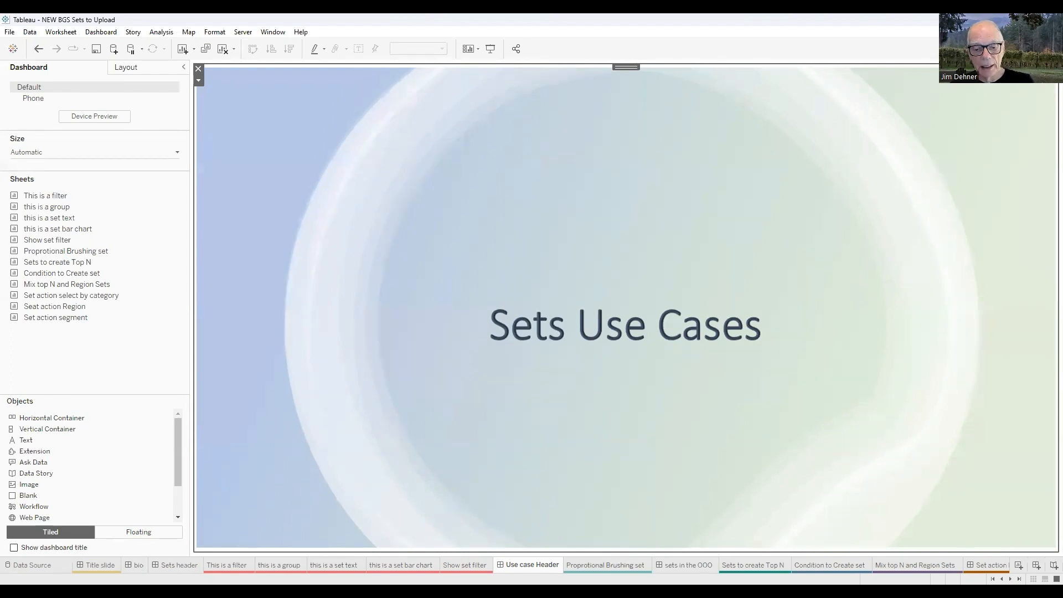
left_click(605, 565)
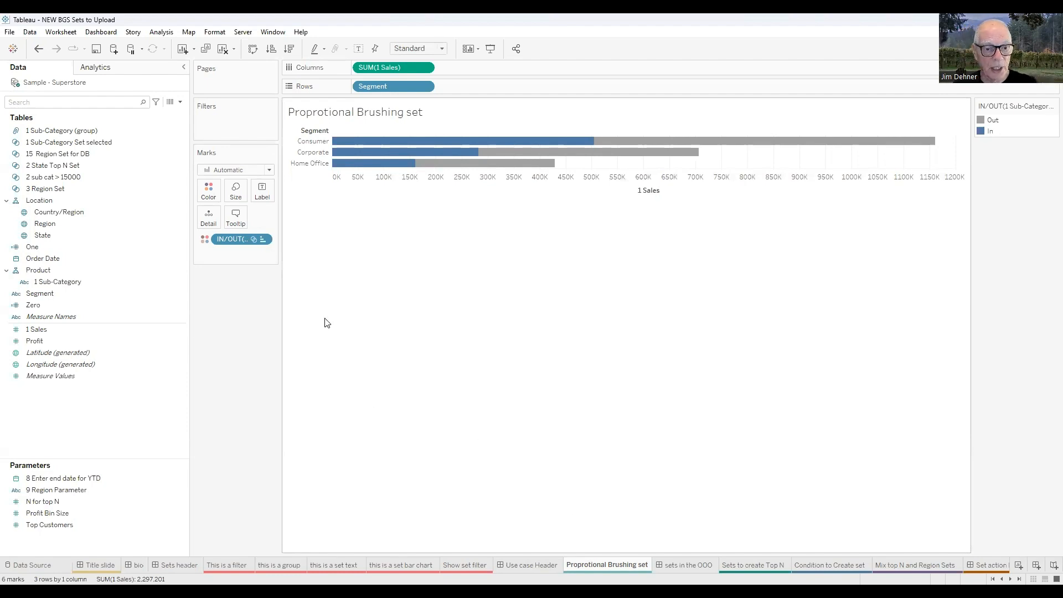
left_click_drag(278, 247, 324, 247)
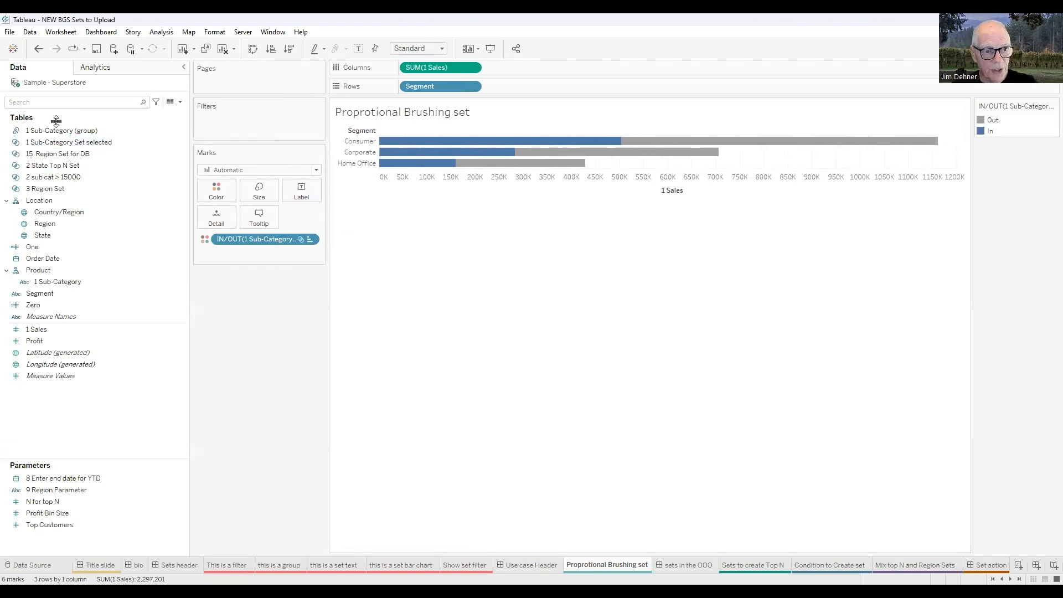
left_click(39, 199)
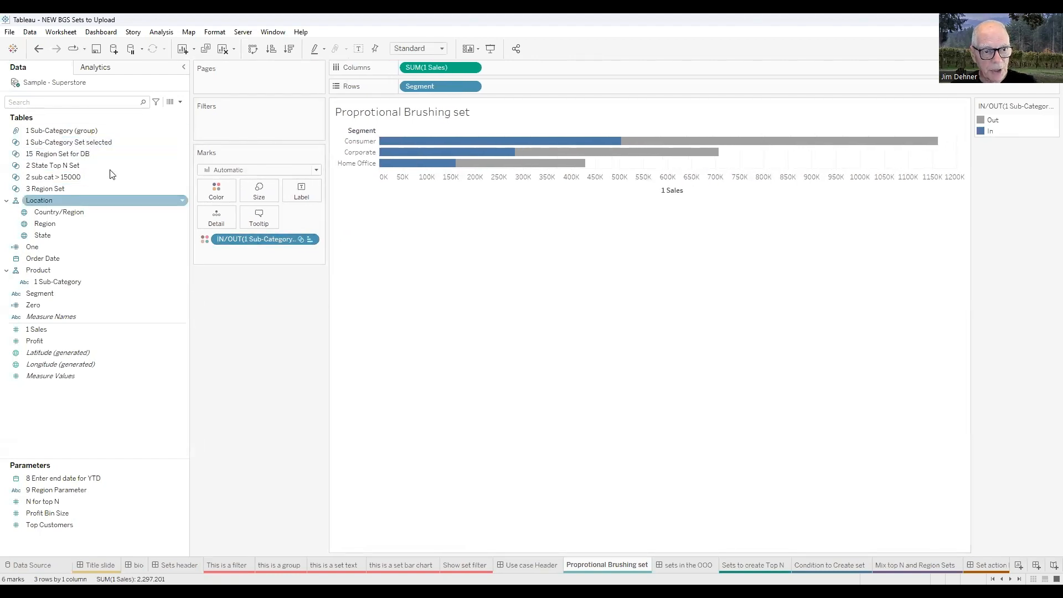
left_click(55, 143)
right_click(55, 145)
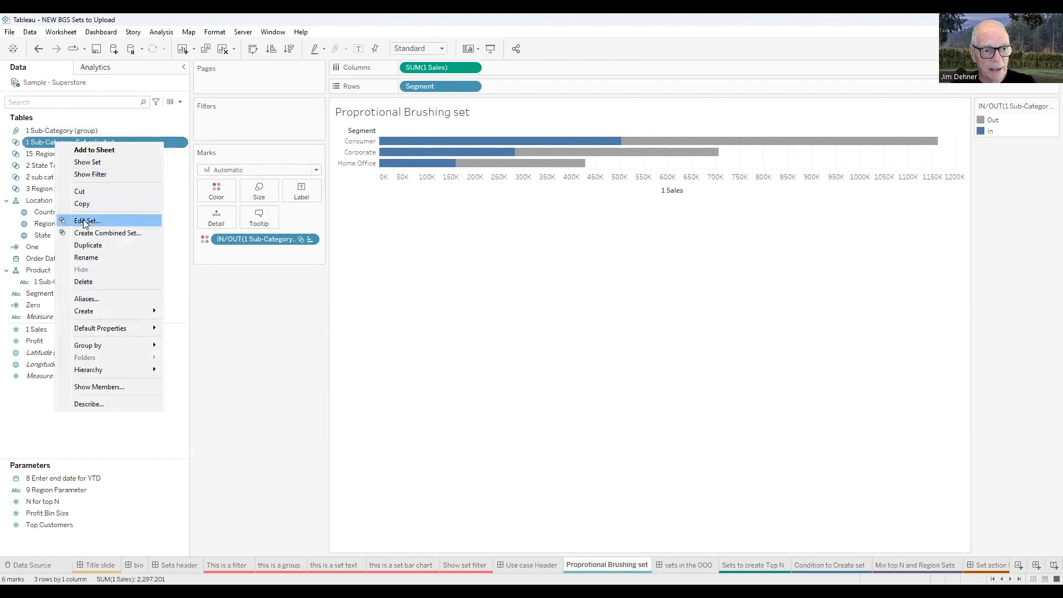
left_click(83, 219)
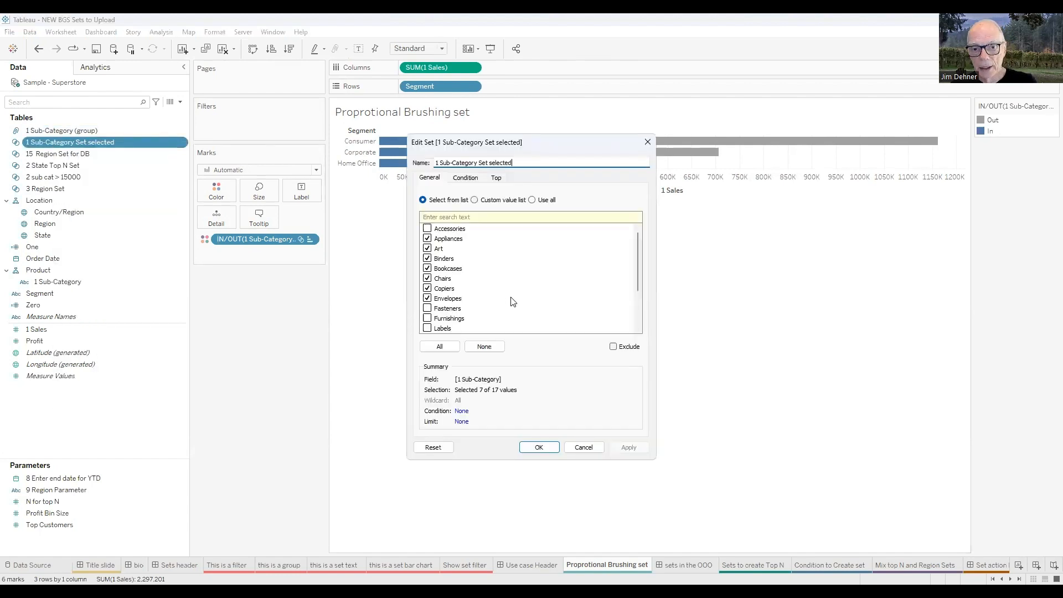
mouse_move(637, 285)
left_mouse_down()
mouse_move(635, 344)
mouse_move(633, 277)
mouse_move(630, 330)
mouse_move(640, 289)
left_mouse_up()
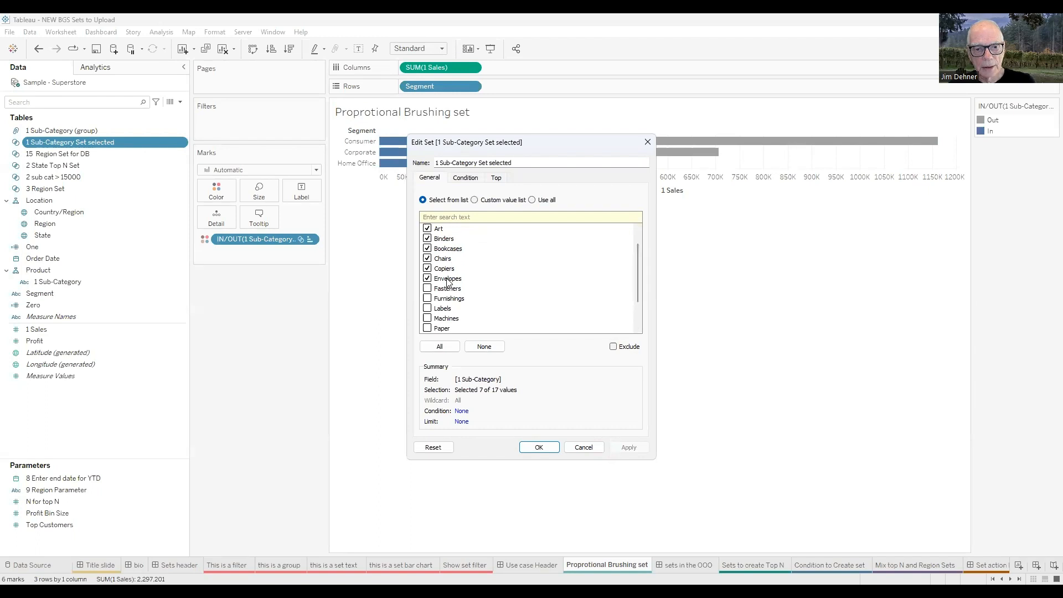
left_click(647, 144)
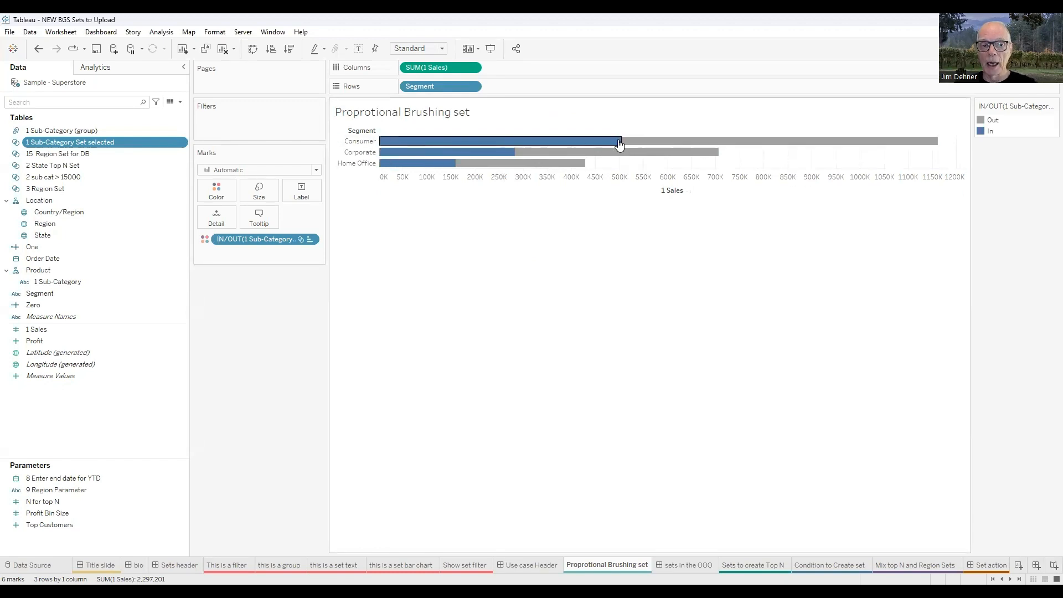
- Show the member checklist for 1 Sub-Category Set selected and convert 1 Sales to Percent of Total computed using Table (across)
right_click(106, 149)
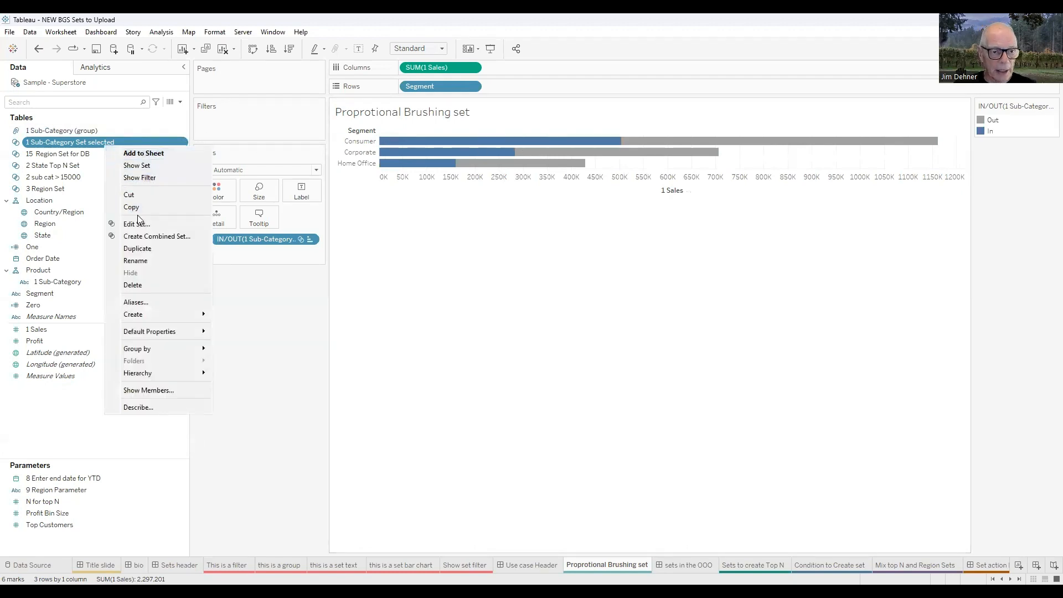
left_click(141, 166)
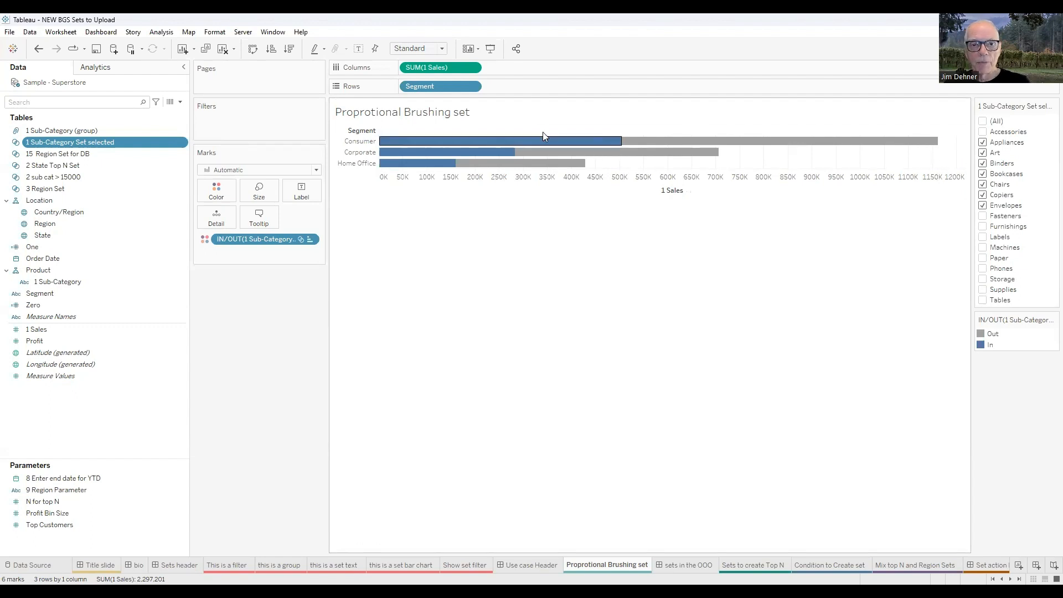
left_click(470, 69)
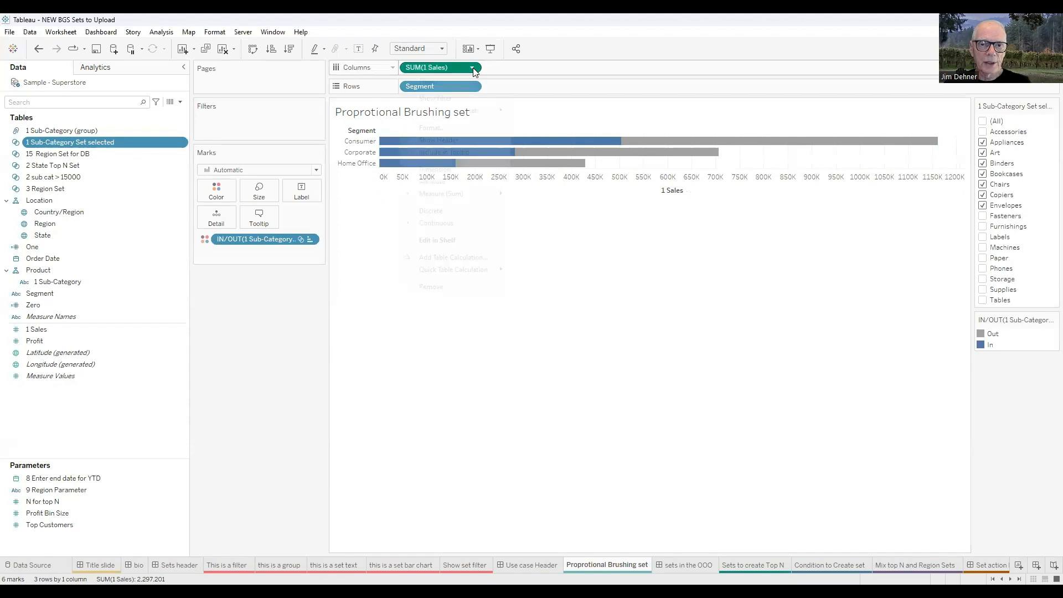
mouse_move(455, 273)
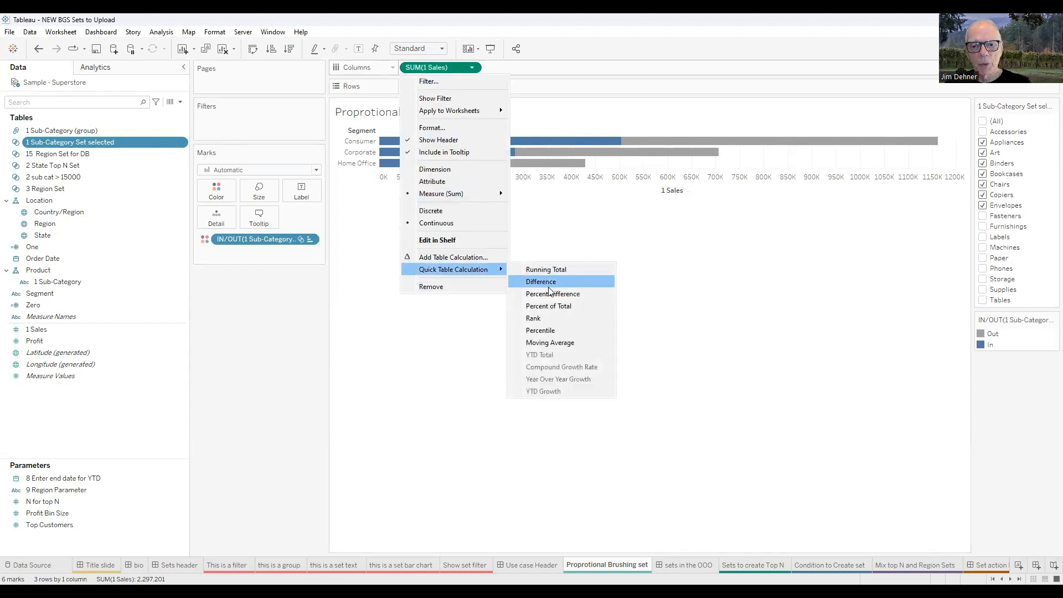
left_click(553, 308)
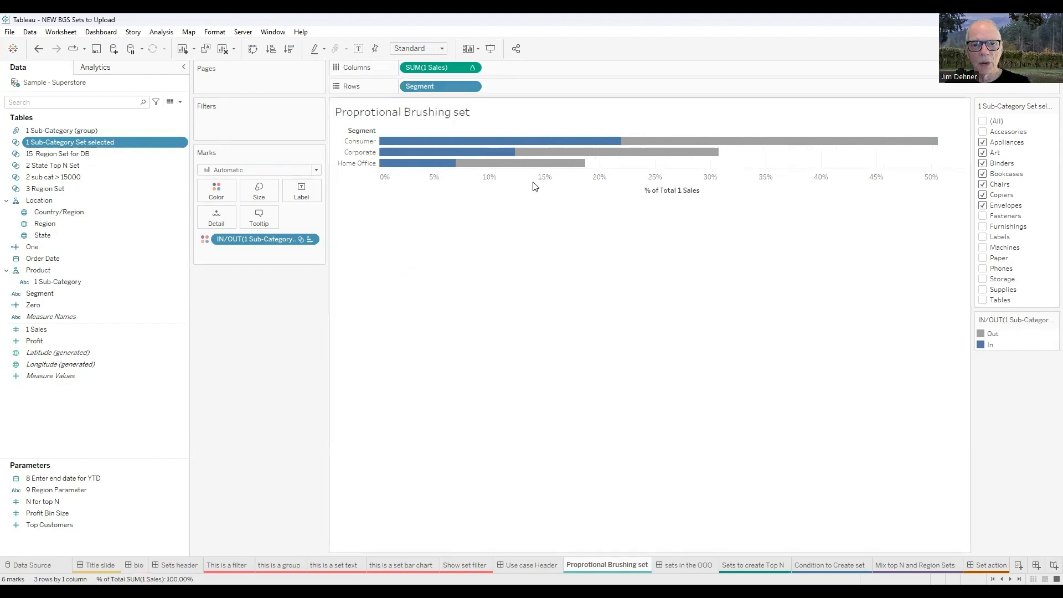
left_click(472, 68)
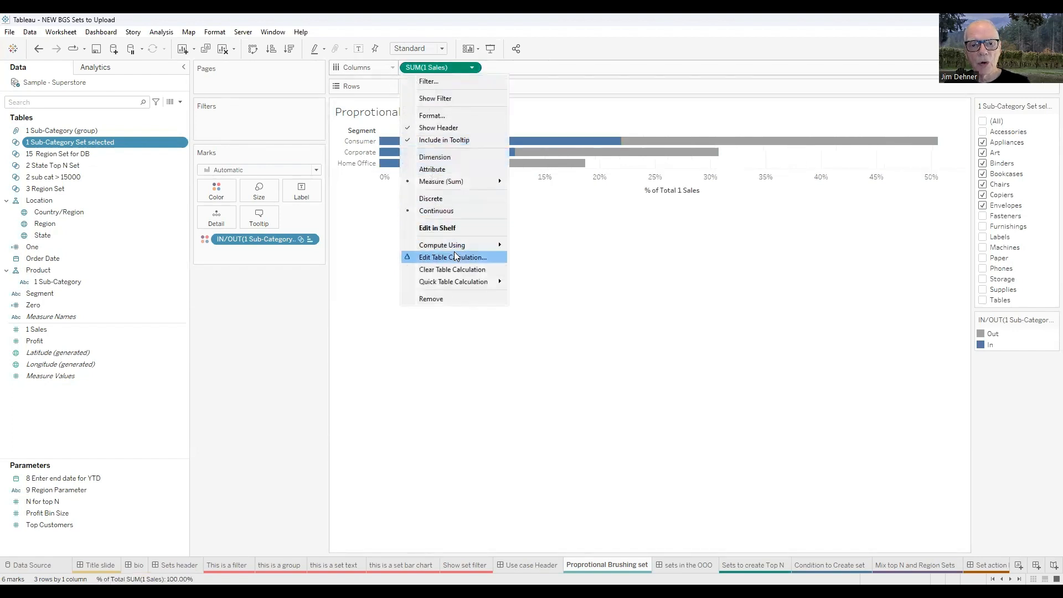
mouse_move(471, 244)
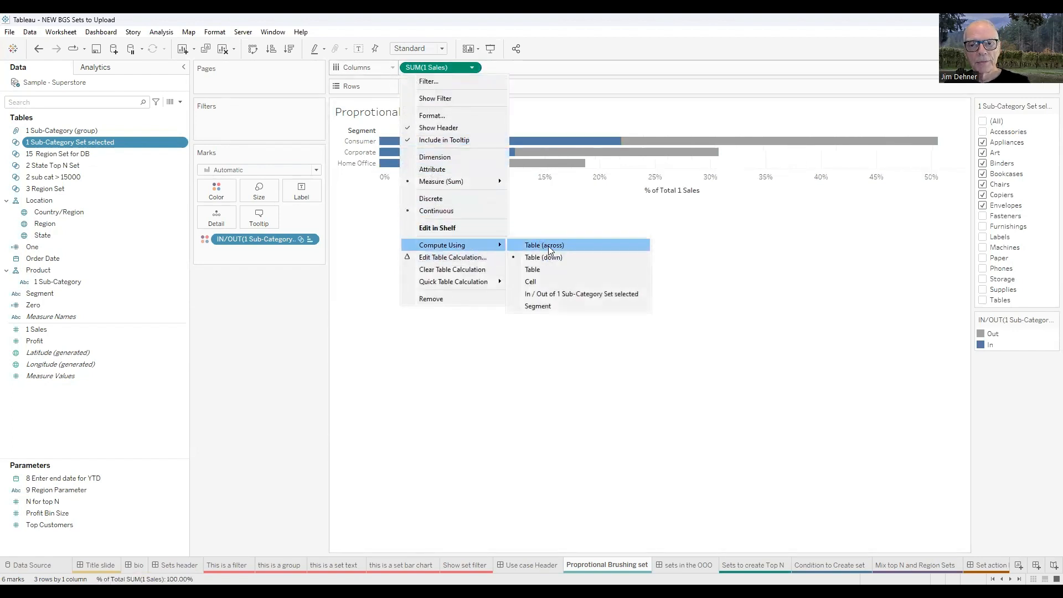
left_click(548, 246)
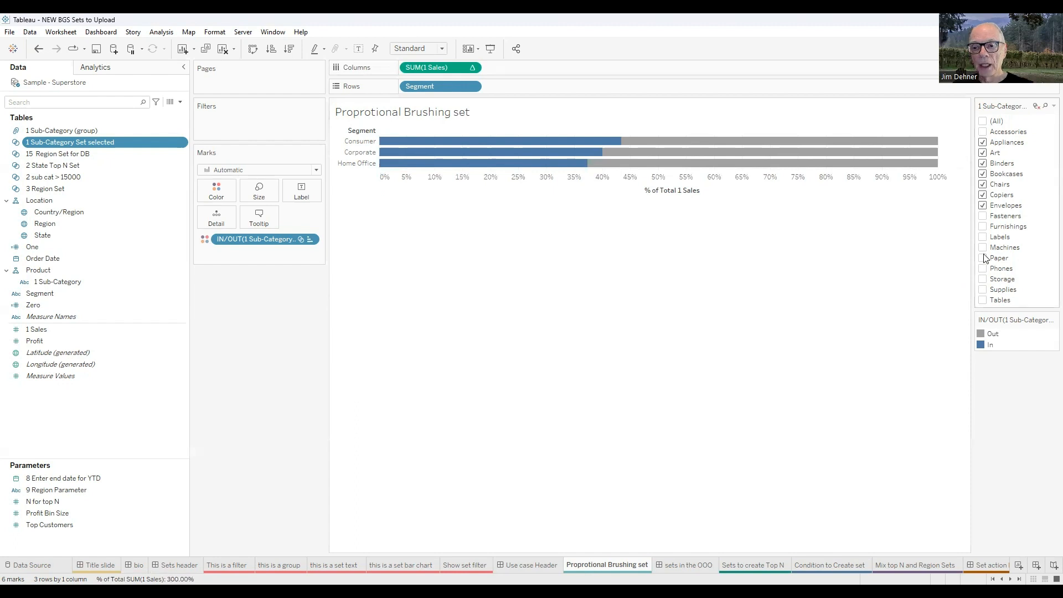
- Add Fasteners, Furnishings and Phones to 1 Sub-Category Set selected
left_click(982, 216)
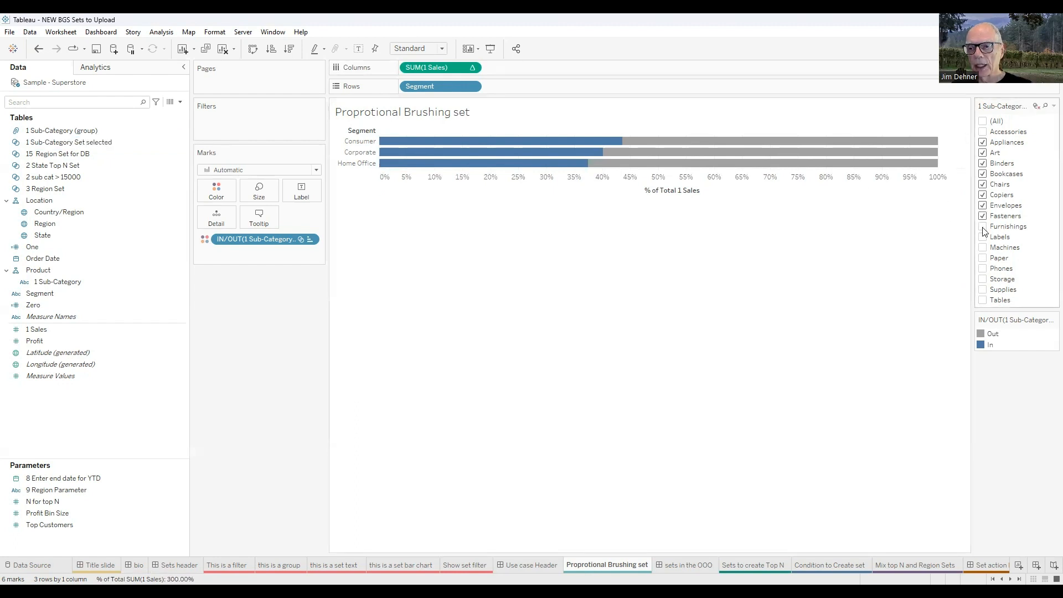
left_click(983, 227)
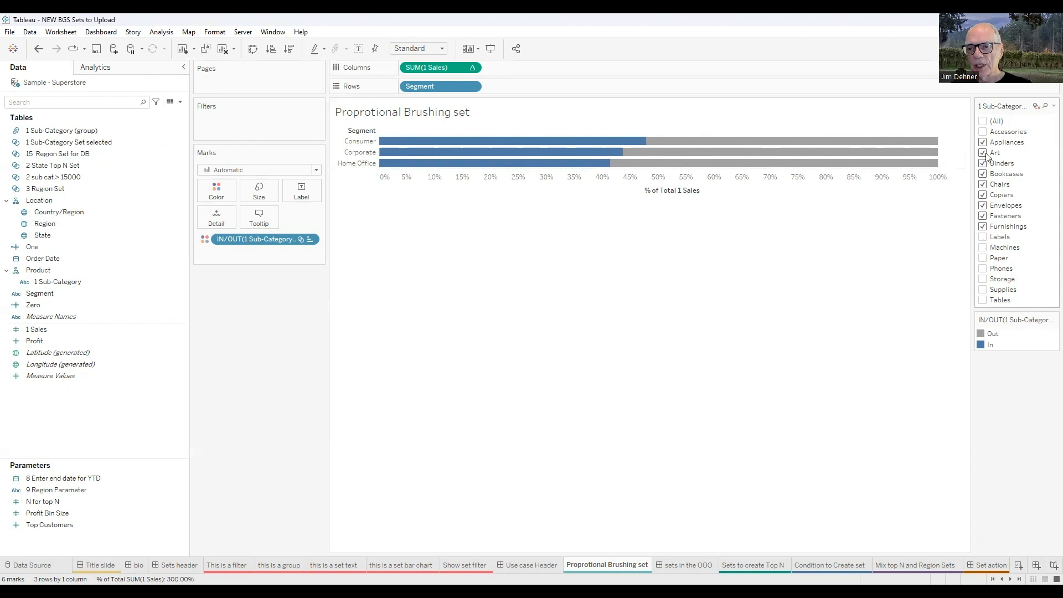
left_click(983, 269)
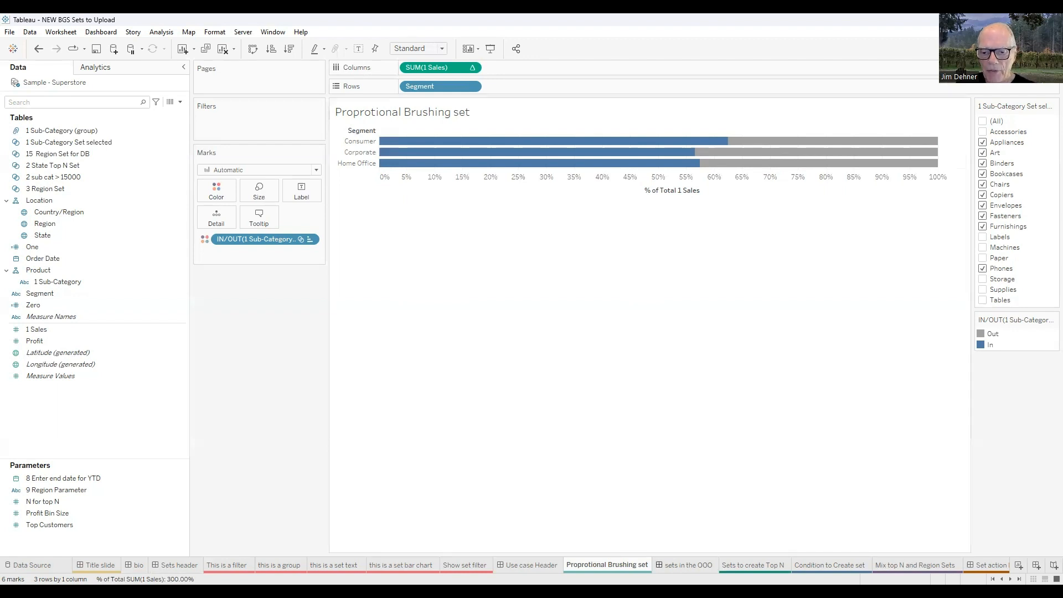
- Visit the "sets in the OOO" sheet and review the Top limit of 2 State Top N Set on "Sets to create Top N"
left_click(697, 564)
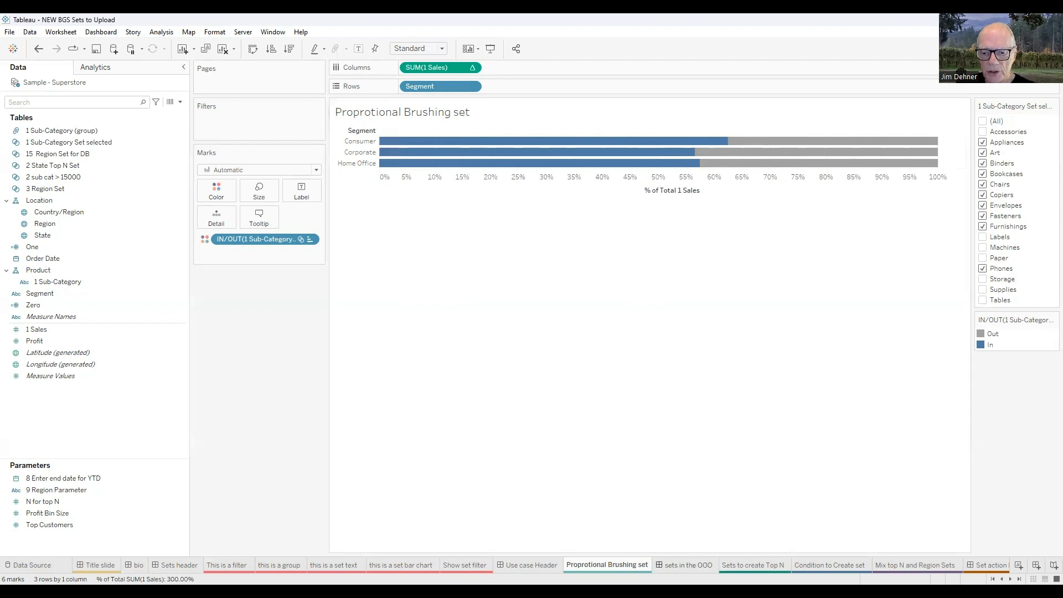
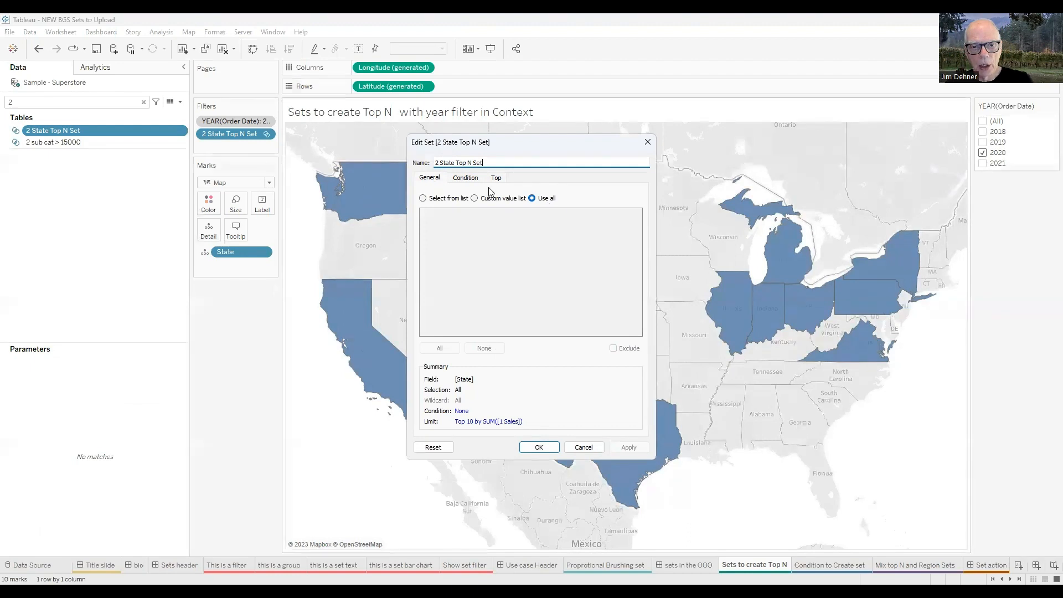
left_click(498, 178)
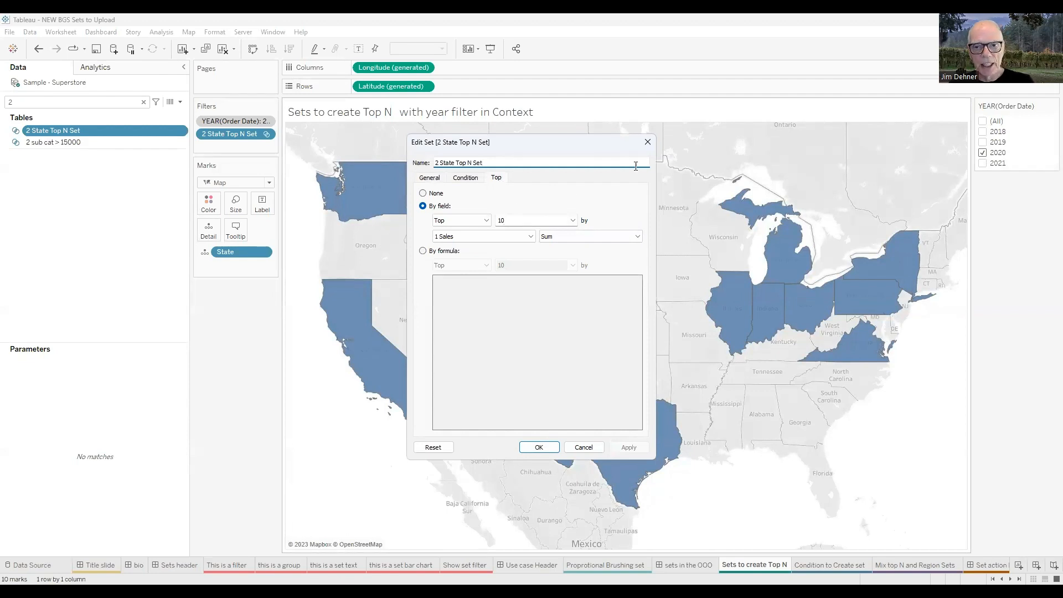
left_click(648, 141)
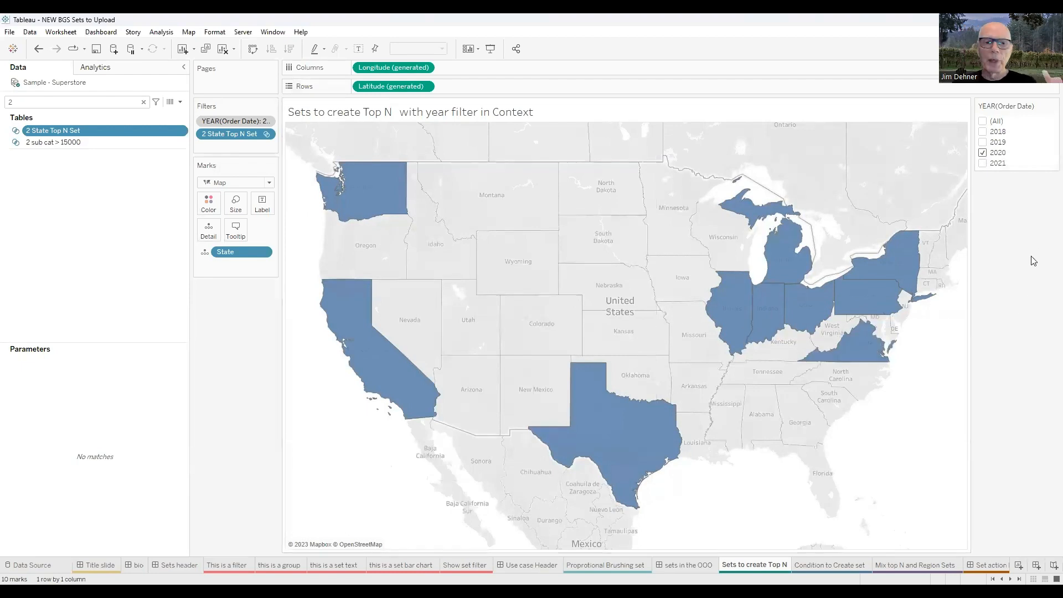
- Compare the top states for 2021 and 2020 by switching the YEAR(Order Date) filter between the two years, ending on 2020
left_click(983, 165)
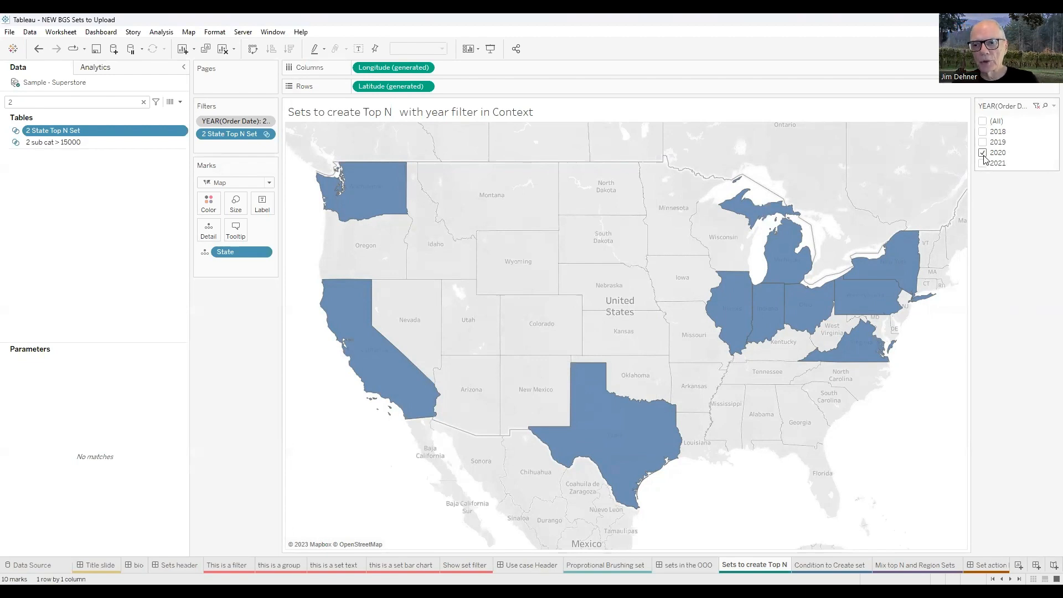
left_click(984, 157)
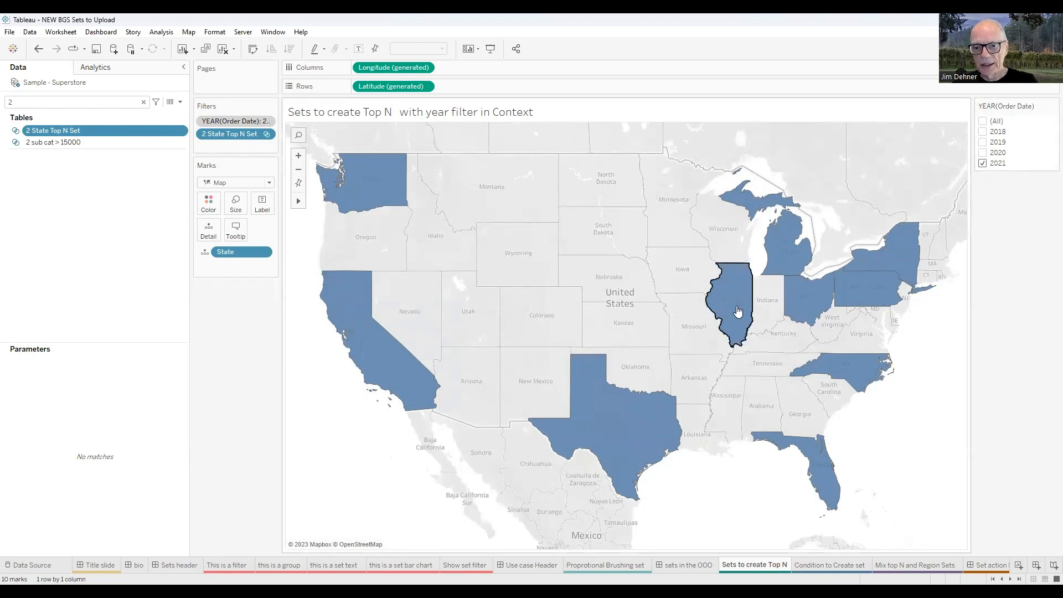
left_click(982, 152)
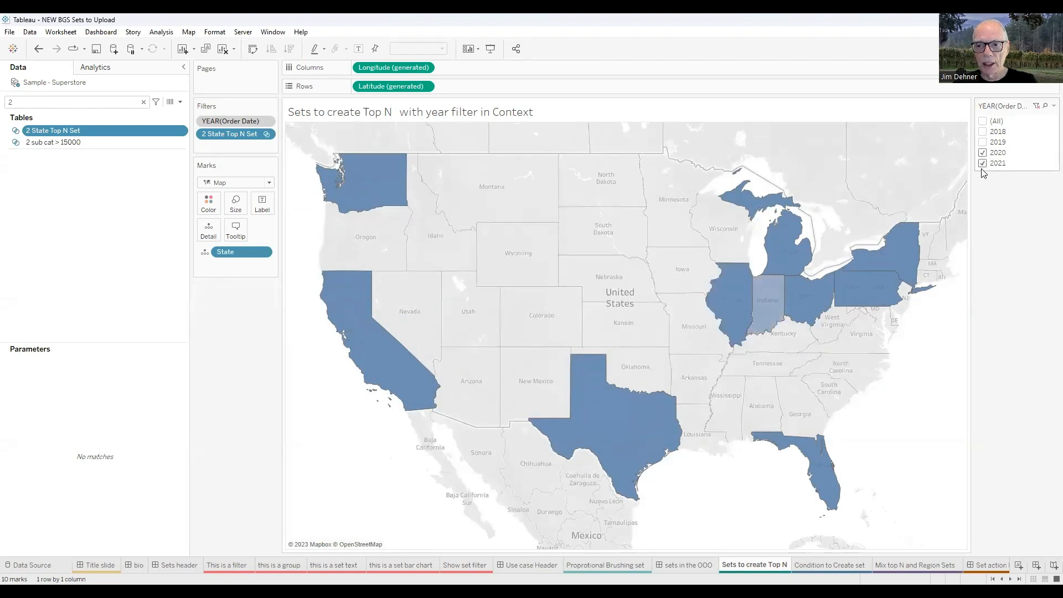
left_click(982, 163)
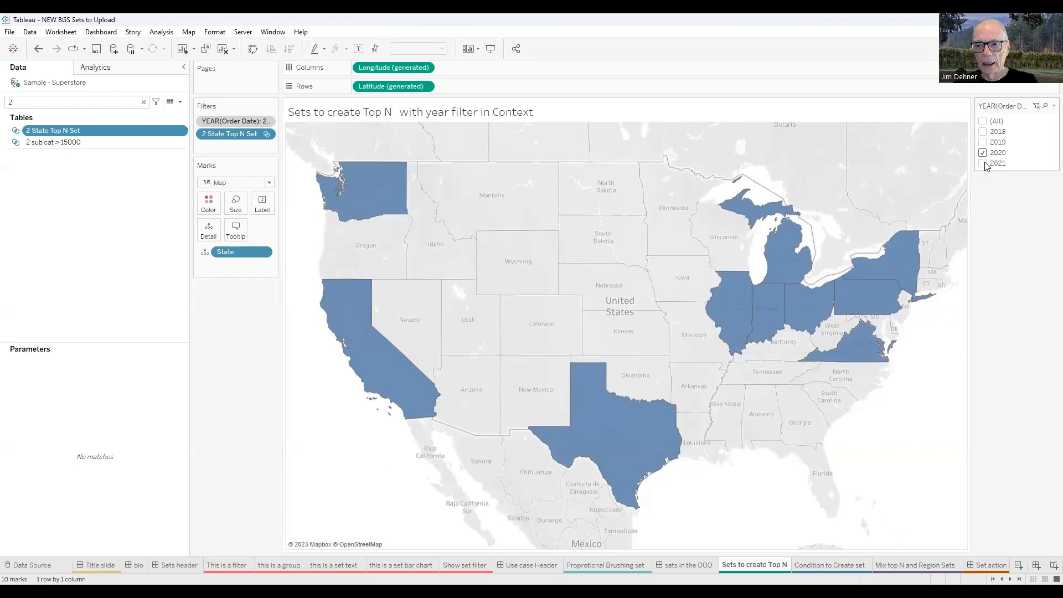
left_click(982, 164)
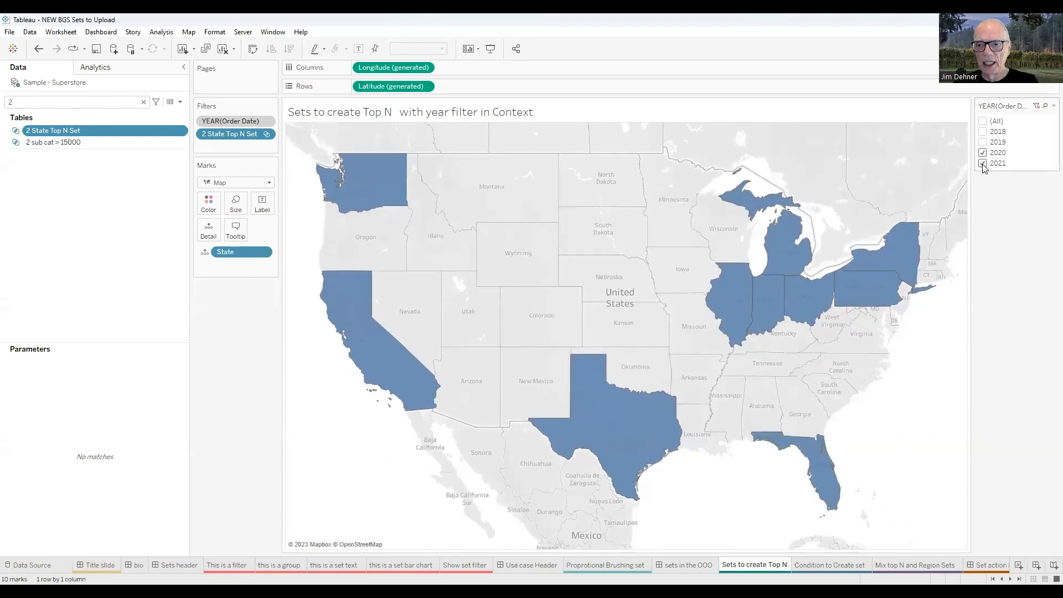
left_click(983, 164)
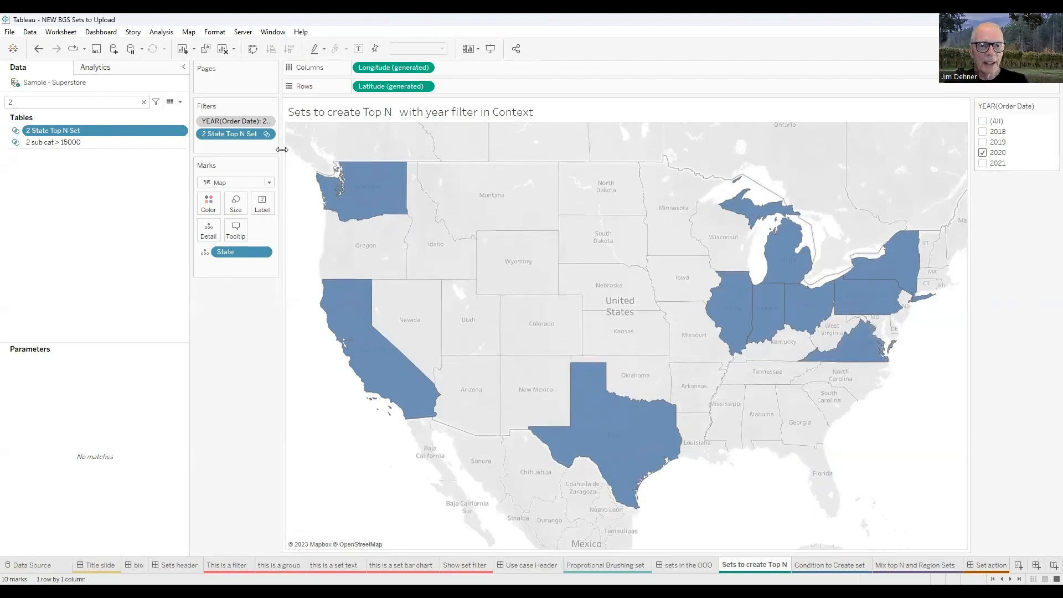
- Widen the Filters area, review the filter order on the "sets in the OOO" sheet, and return to "Sets to create Top N"
left_click_drag(282, 149, 326, 150)
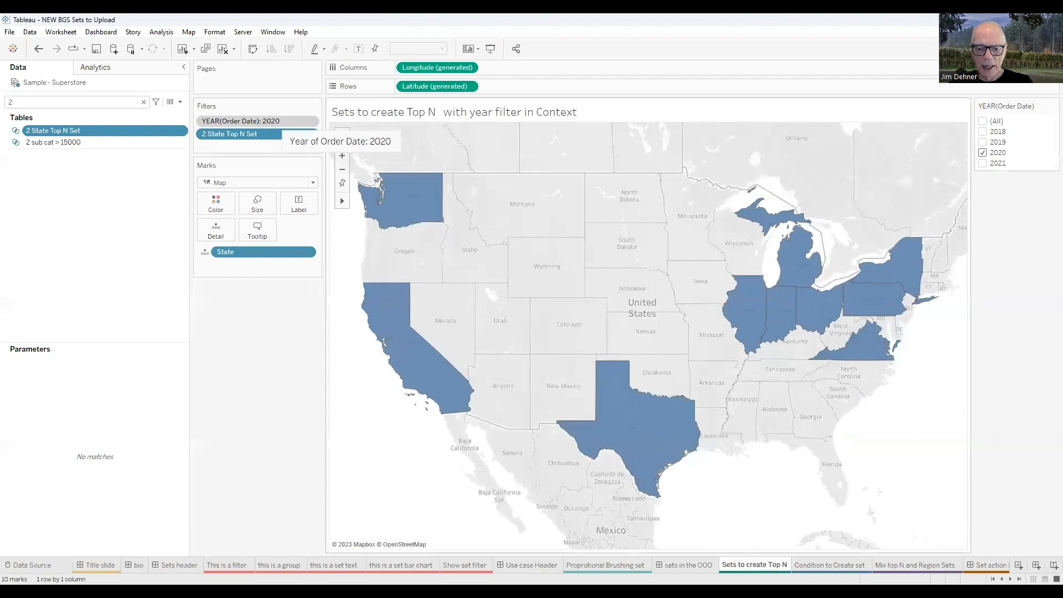
left_click(659, 564)
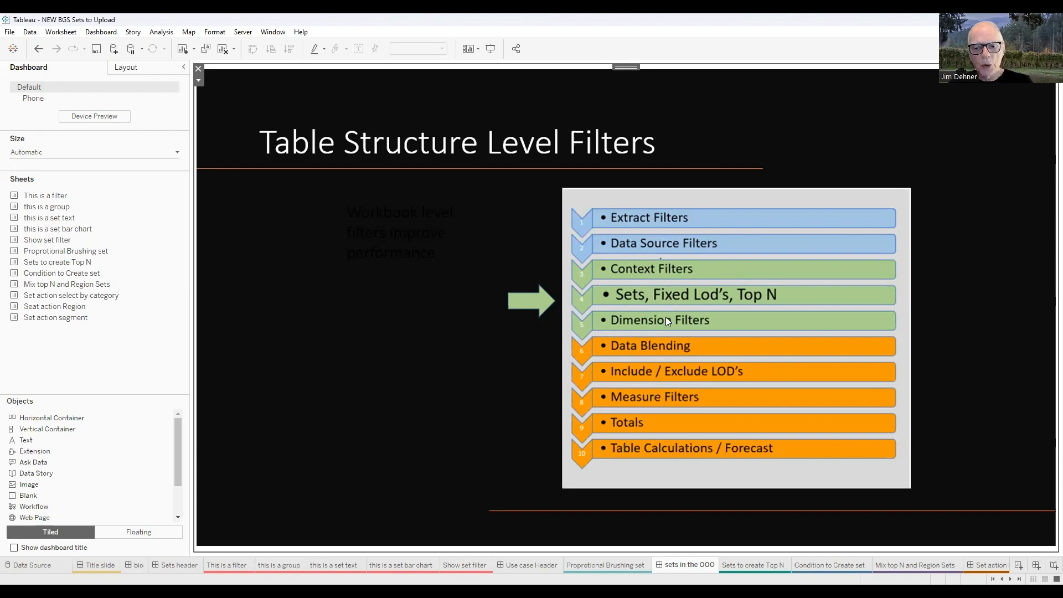
left_click(752, 564)
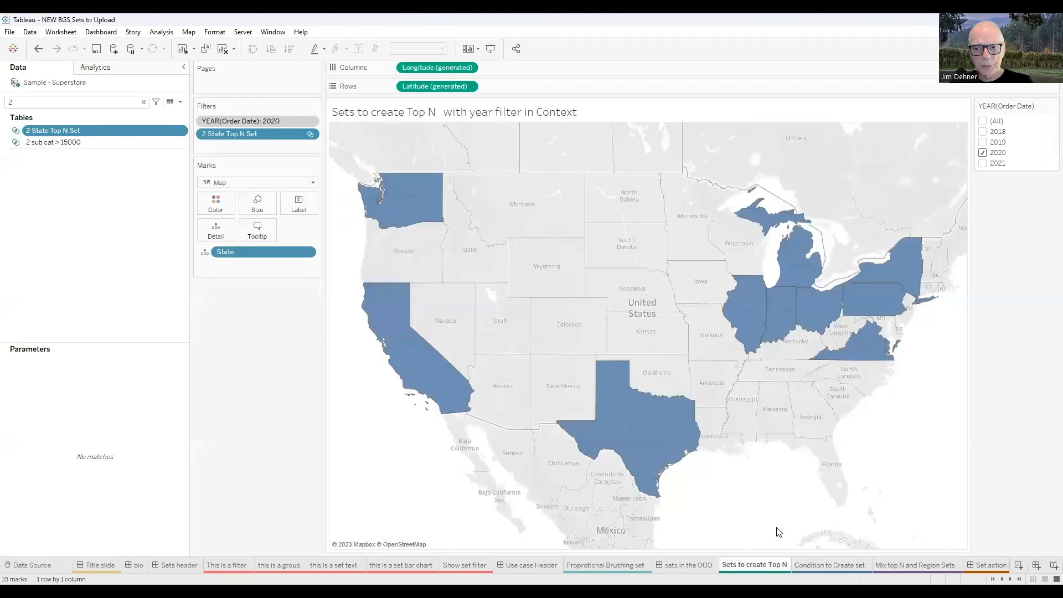
- Filter the map to 2021 only and remove the YEAR(Order Date) filter from context
left_click(983, 163)
left_click(982, 153)
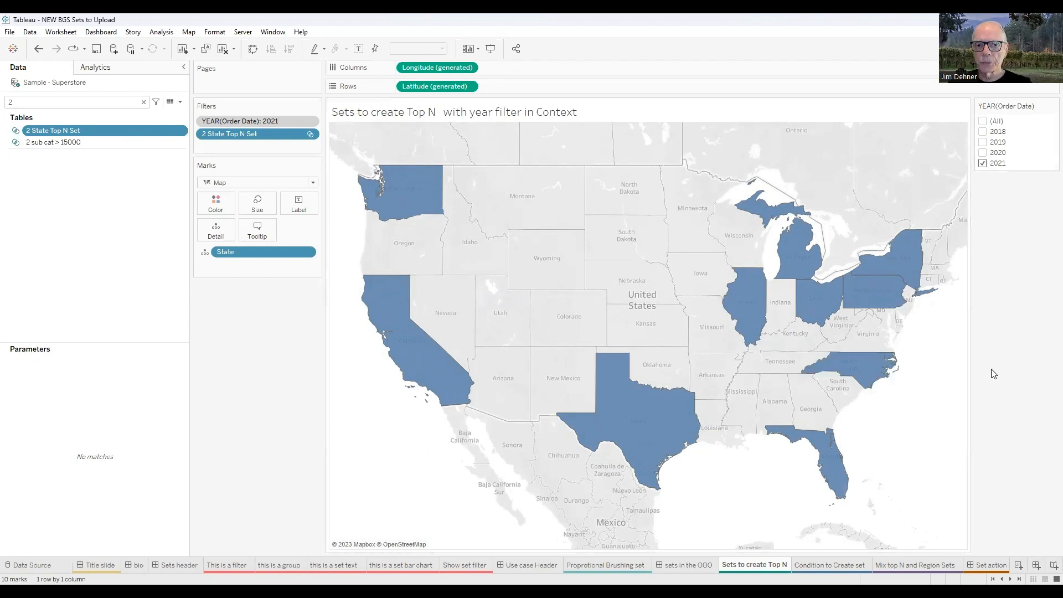
right_click(291, 124)
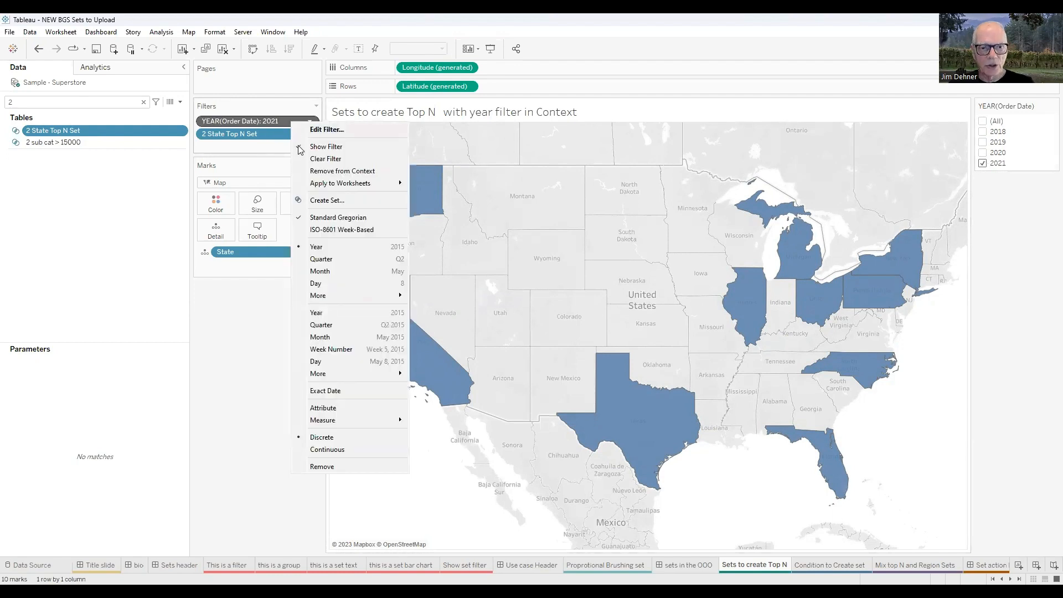
left_click(318, 171)
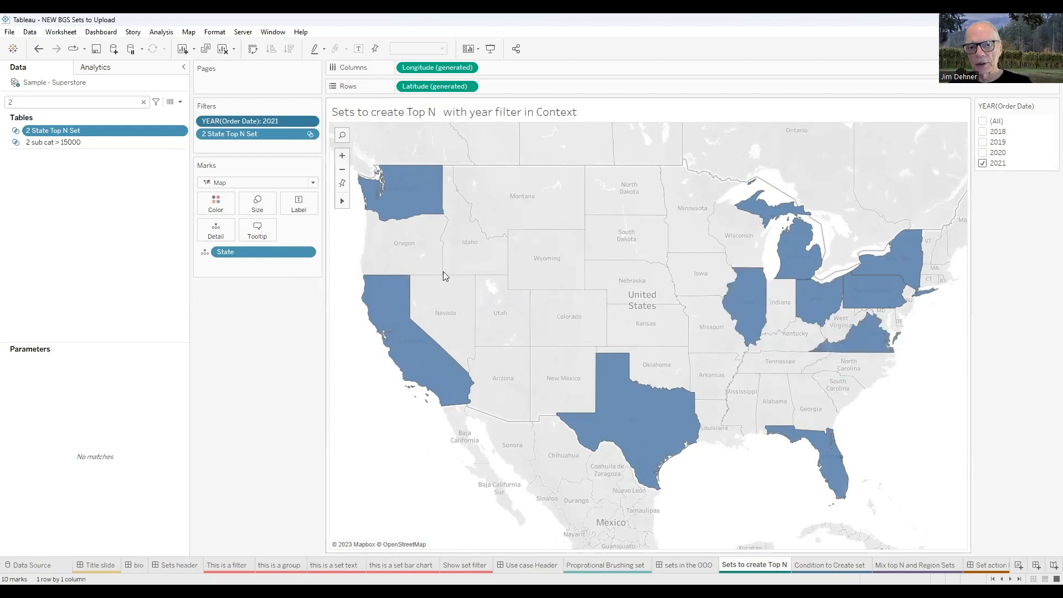
- Filter the map to 2020 only and check the filter order on the "sets in the OOO" sheet before returning to the map
left_click(983, 164)
left_click(983, 153)
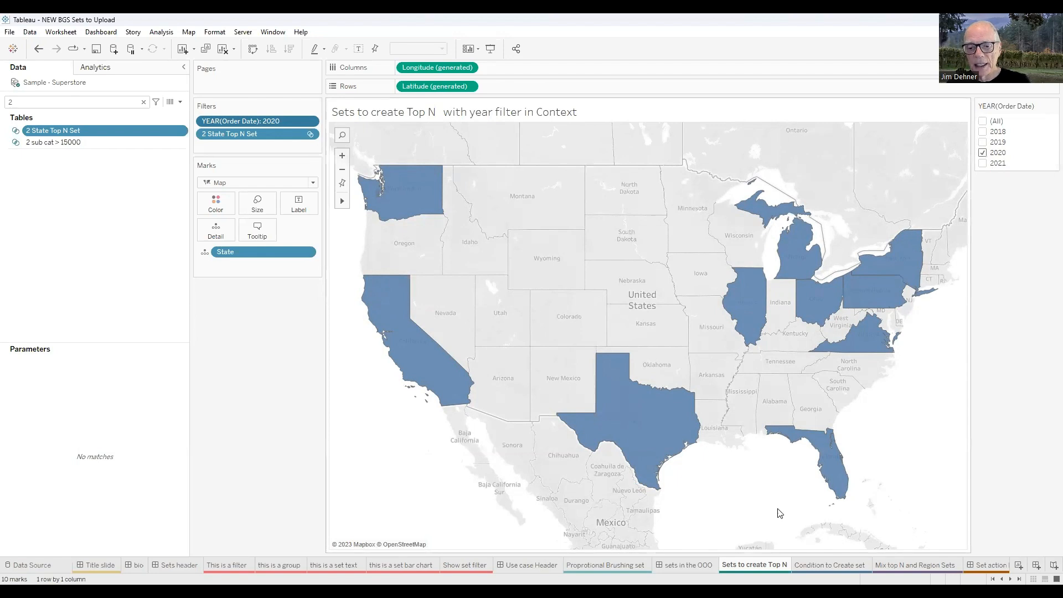
left_click(687, 564)
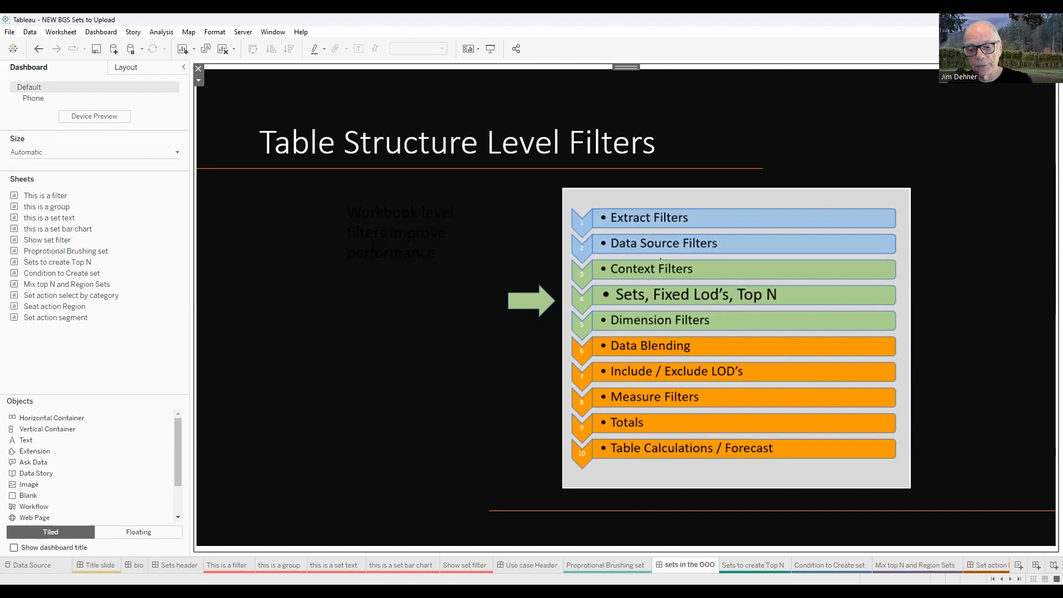
left_click(753, 565)
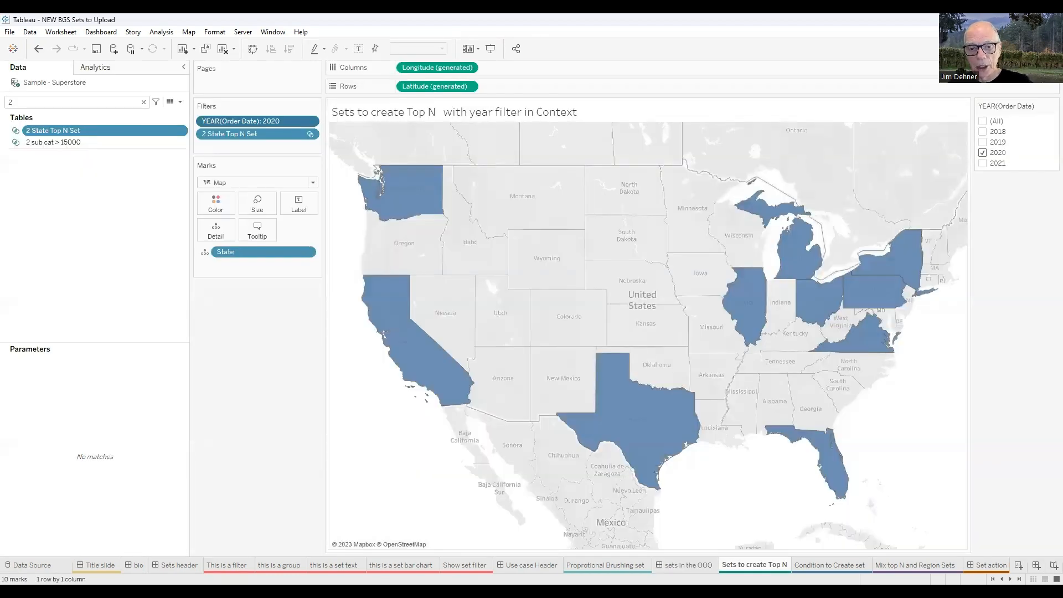
- On the "Condition to Create set" sheet, review the formula condition that defines the 2 sub cat > 15000 set
left_click(829, 565)
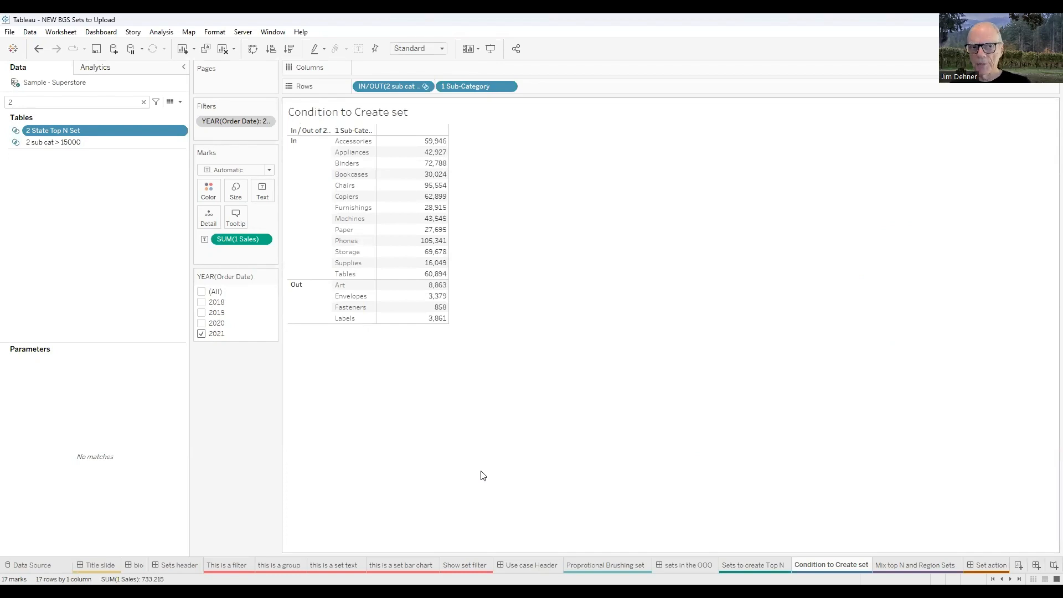
left_click(81, 143)
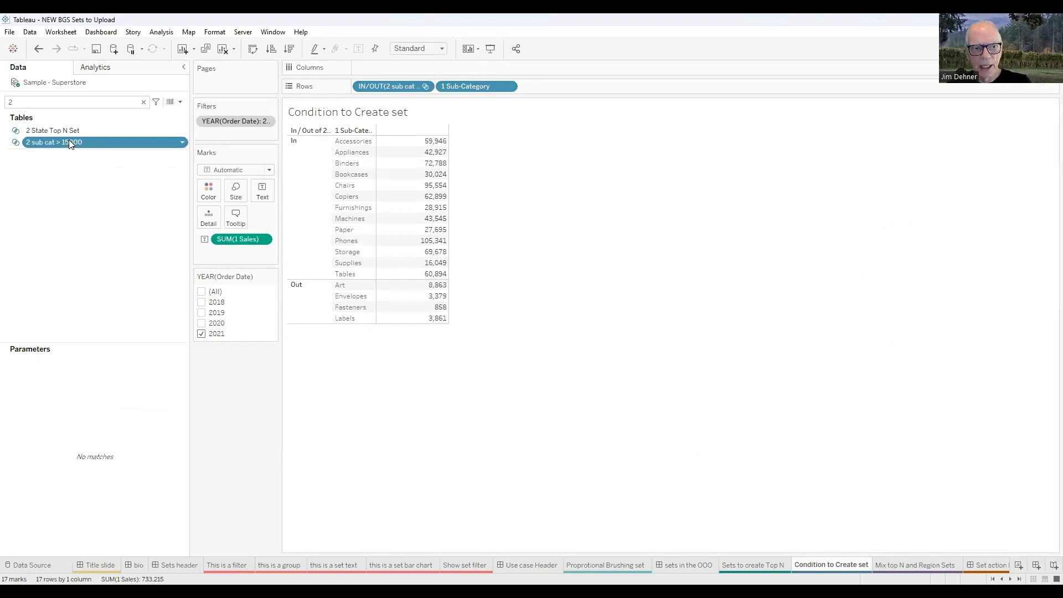
right_click(69, 141)
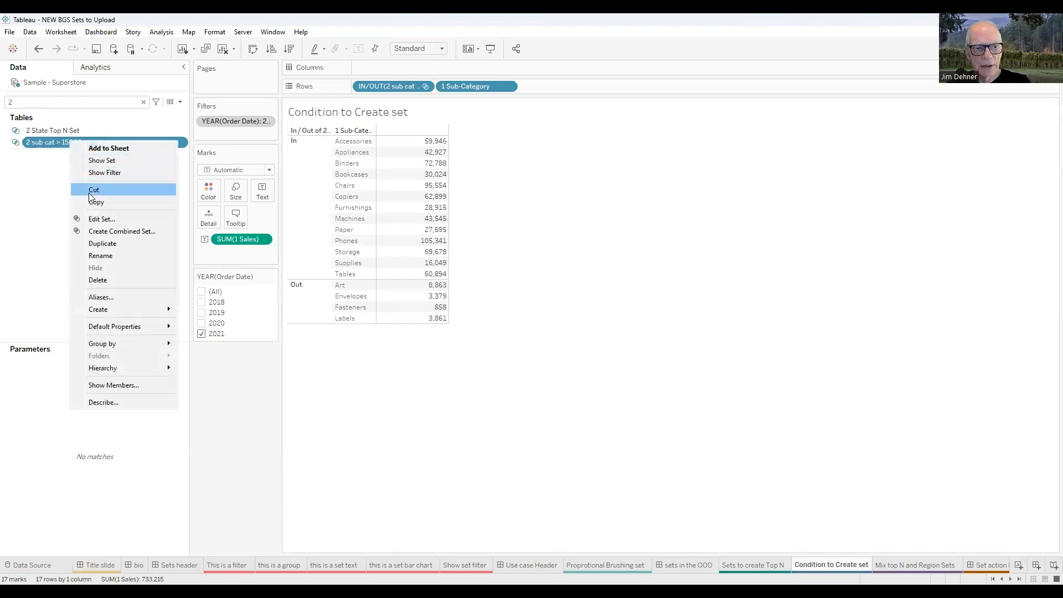
left_click(102, 219)
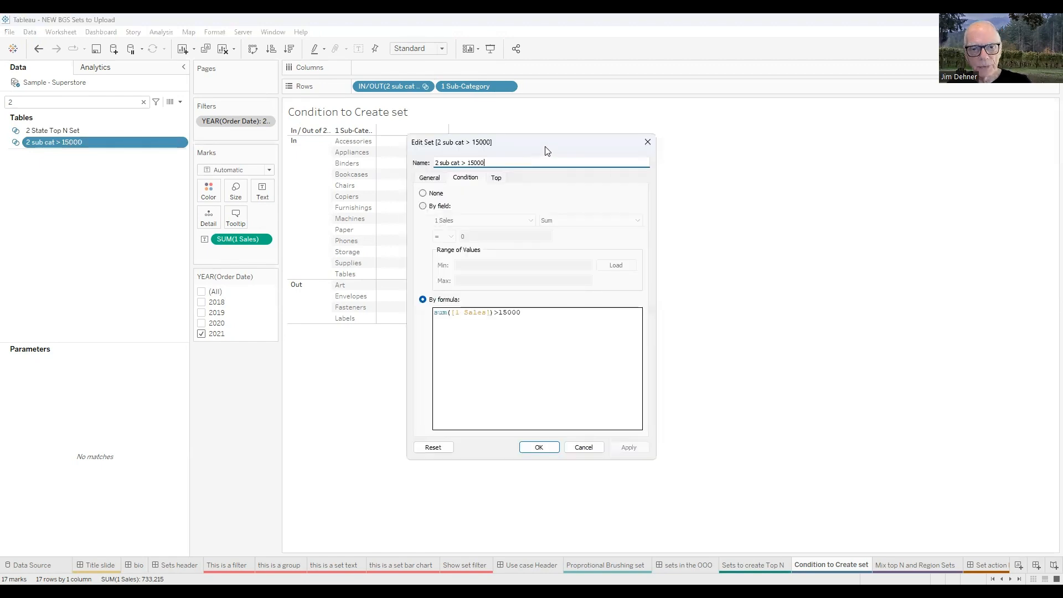
left_click_drag(547, 150, 709, 169)
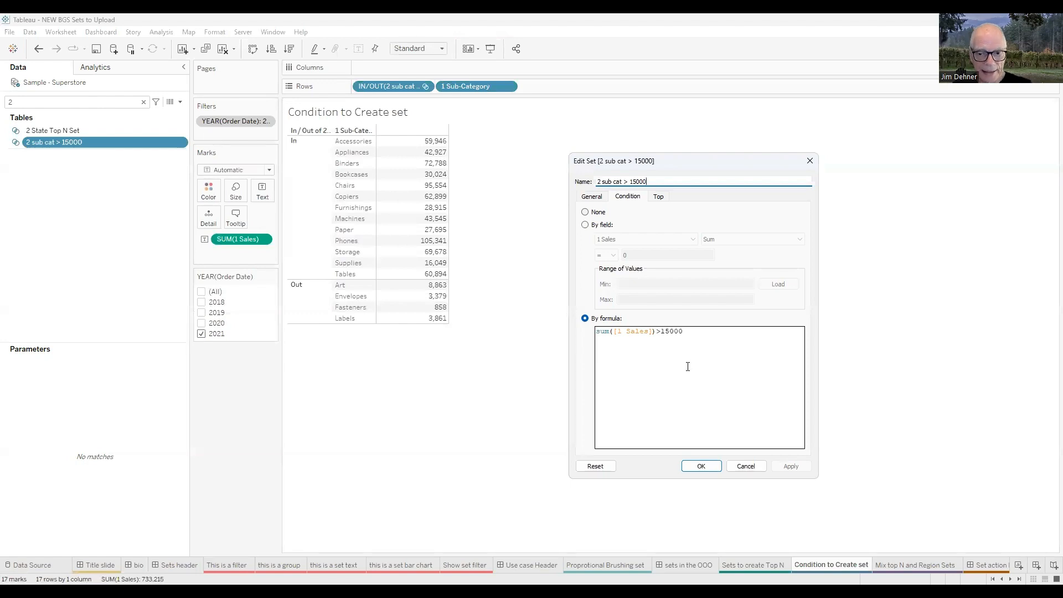
left_click(713, 467)
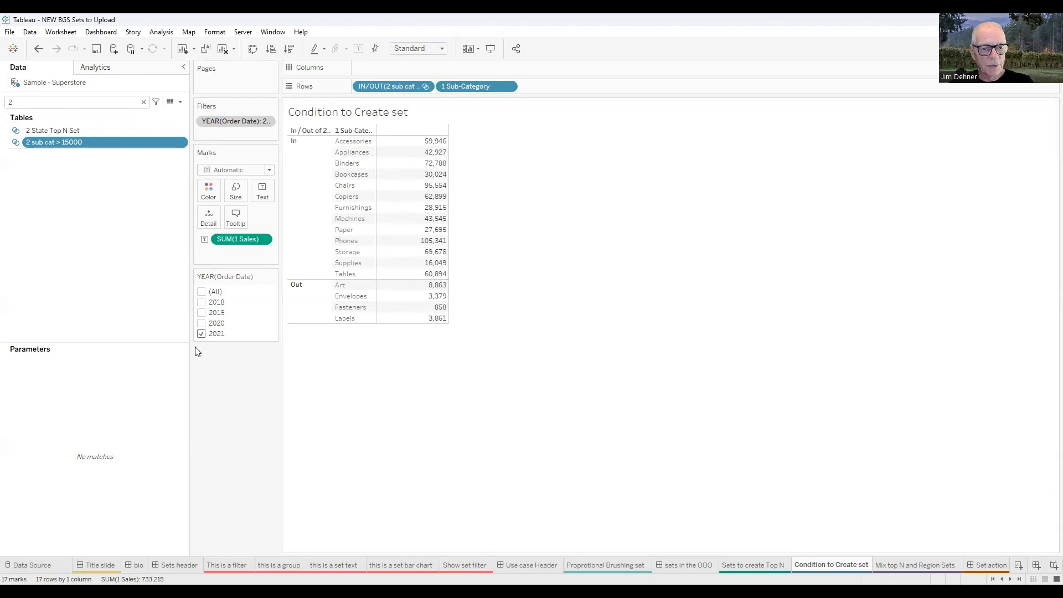
- Switch the sub-category table's YEAR(Order Date) filter to 2020, and add 2021 to the selection
left_click(202, 334)
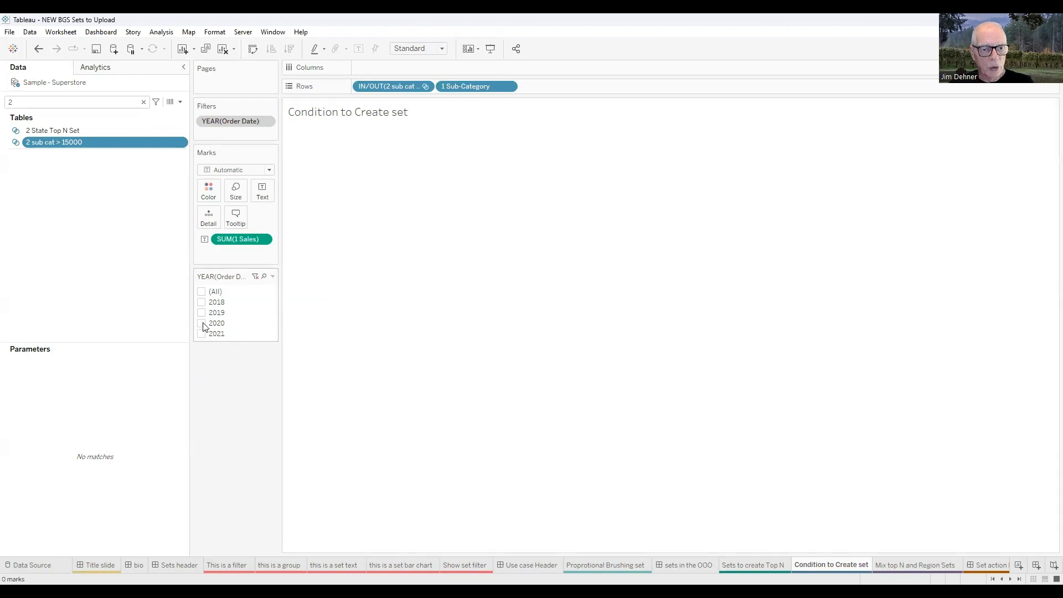
left_click(202, 324)
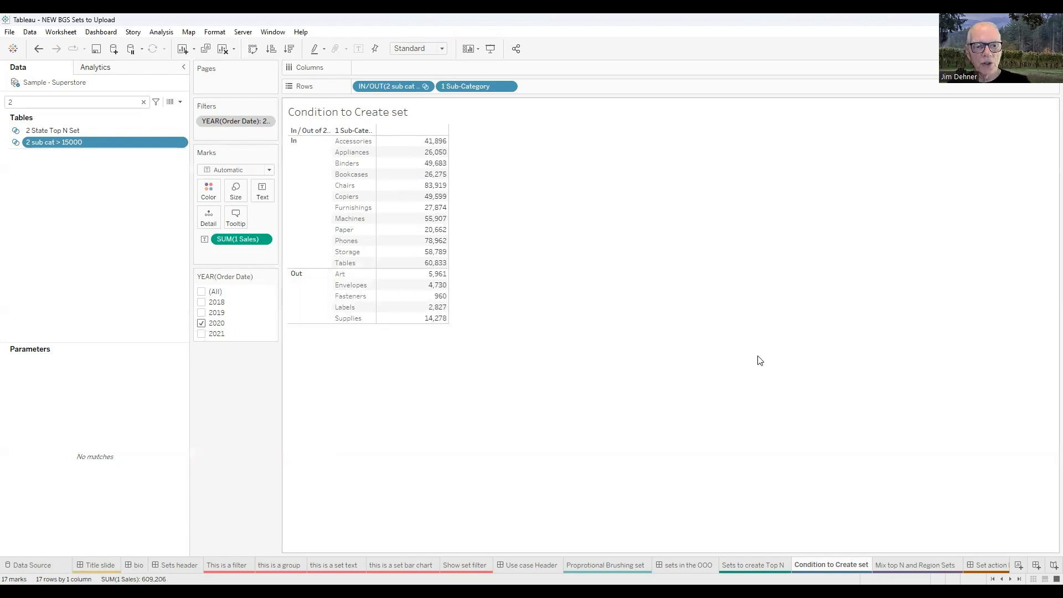
left_click(200, 334)
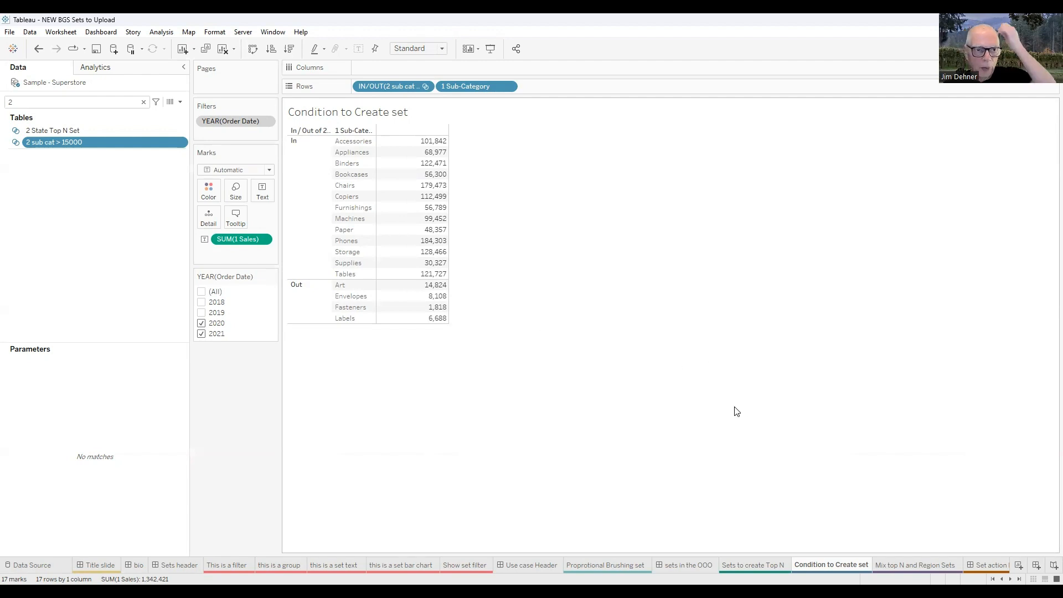
- Search the data fields for 3 and open the "Mix top N and Region Sets" sheet, checking "sets in the OOO" on the way
key("BackSpace")
type("3")
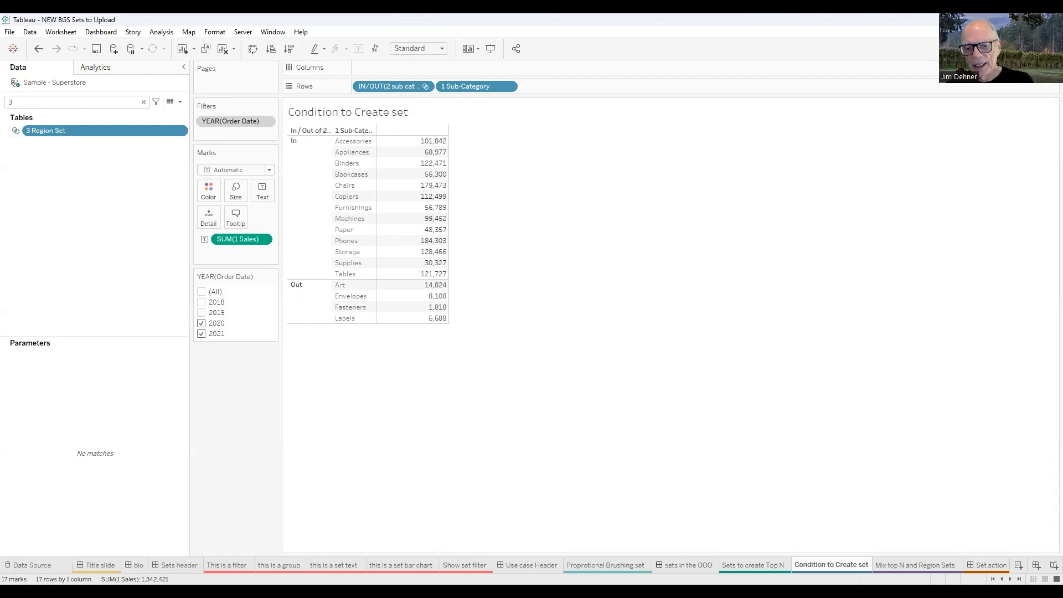
left_click(688, 565)
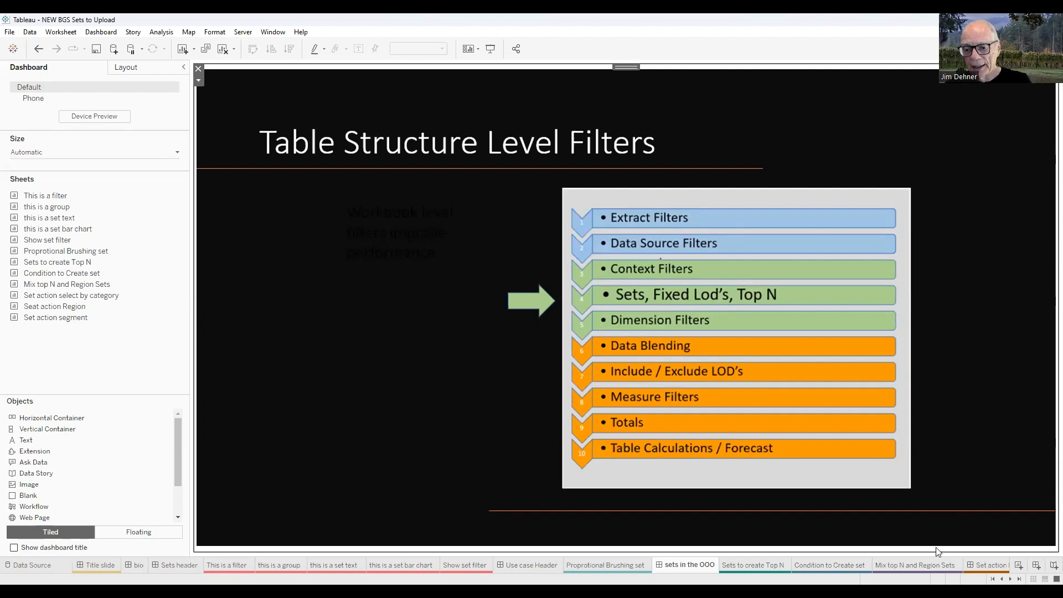
left_click(916, 564)
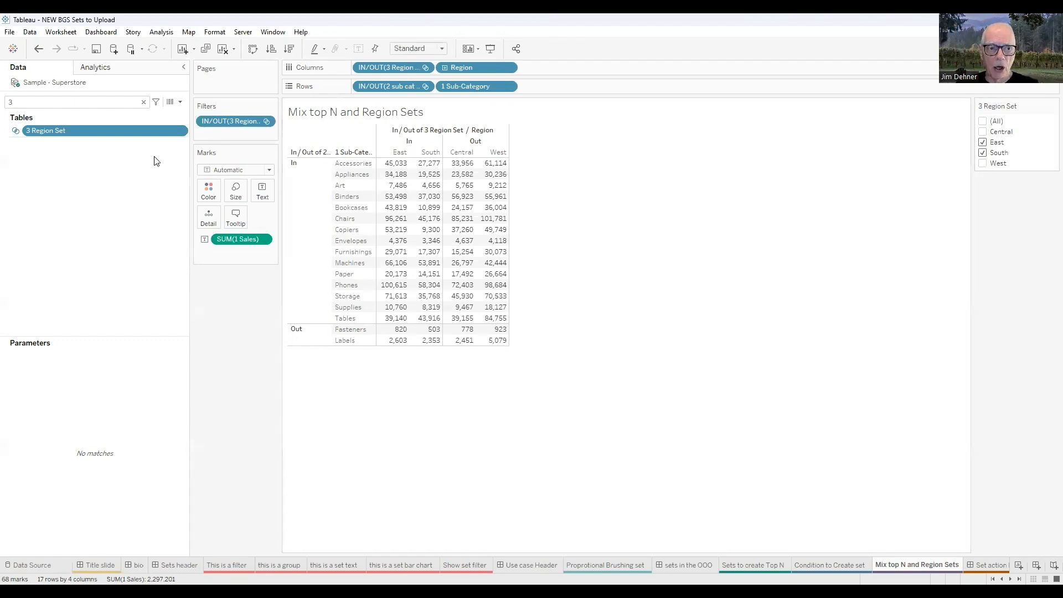
- Review the region members selected in 3 Region Set and leave the set as it is
right_click(86, 135)
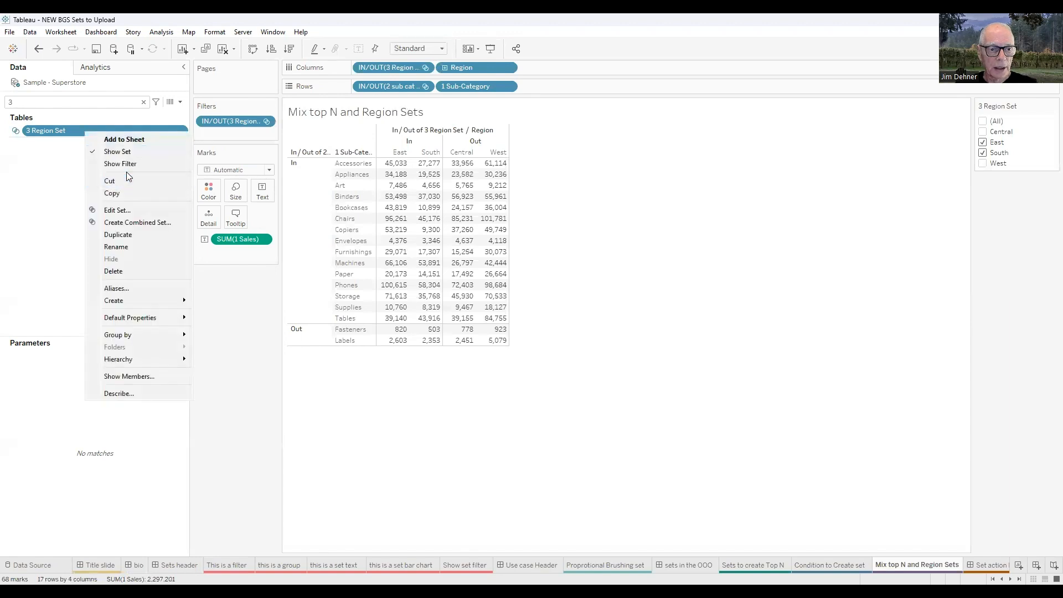
left_click(116, 213)
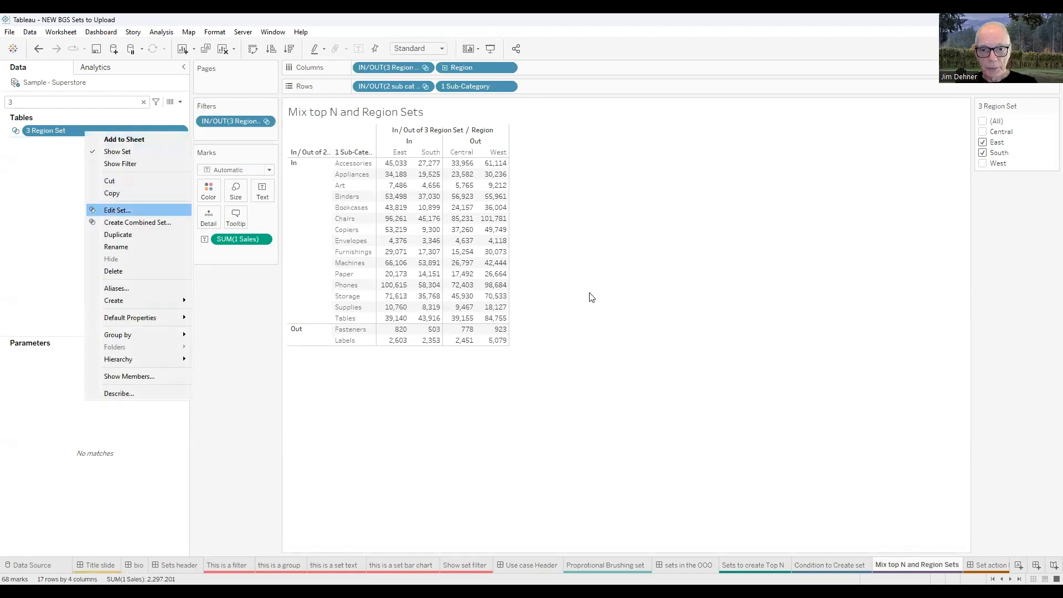
left_click_drag(527, 144, 783, 152)
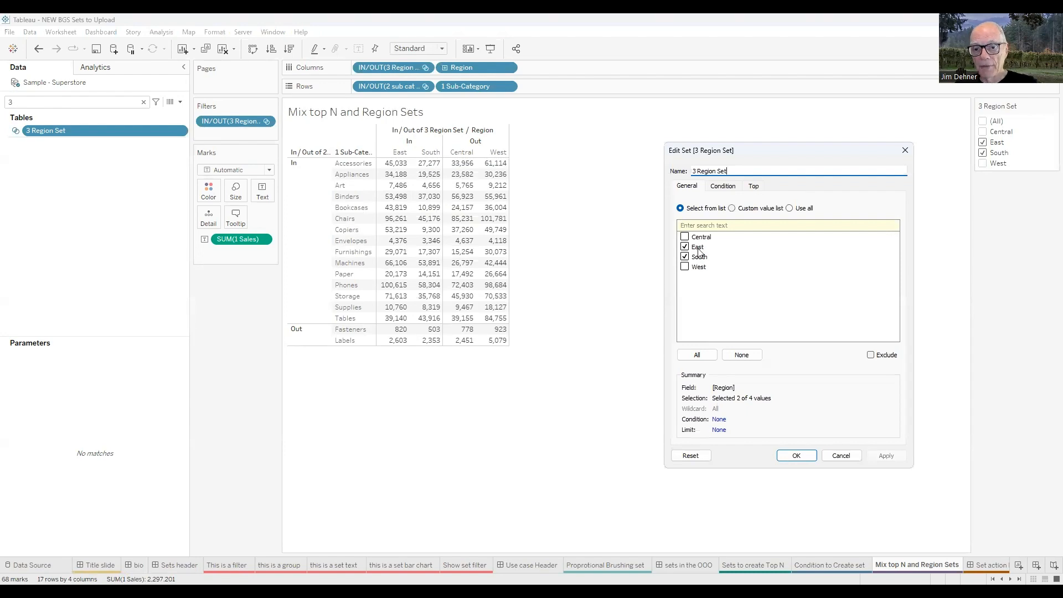
left_click(841, 457)
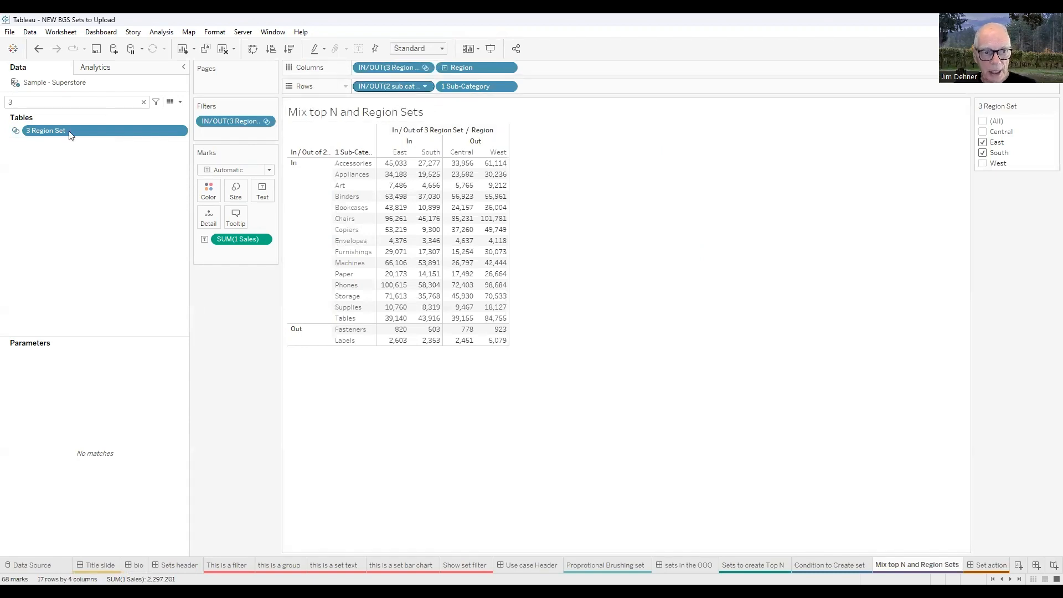
- Search the data fields for 2 and open the definition of the 2 sub cat > 15000 set
left_click(19, 106)
key("BackSpace")
type("2")
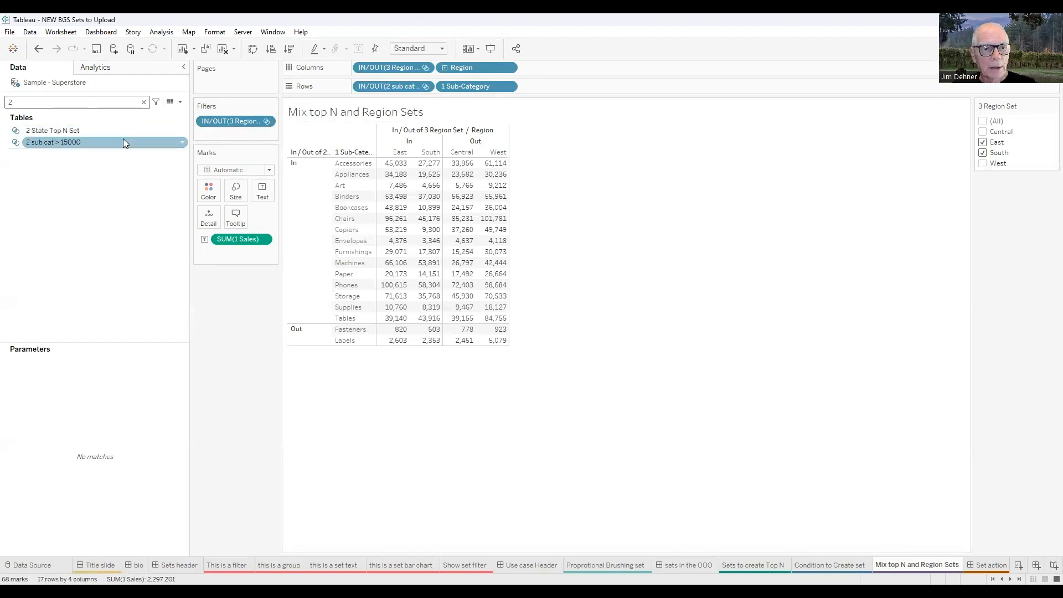
left_click(185, 129)
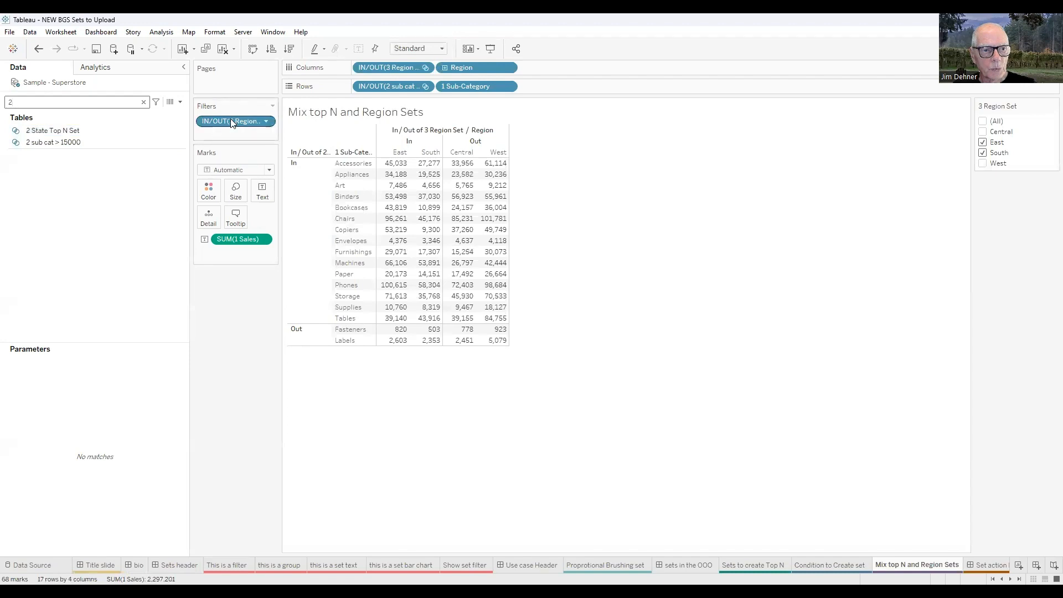
right_click(63, 142)
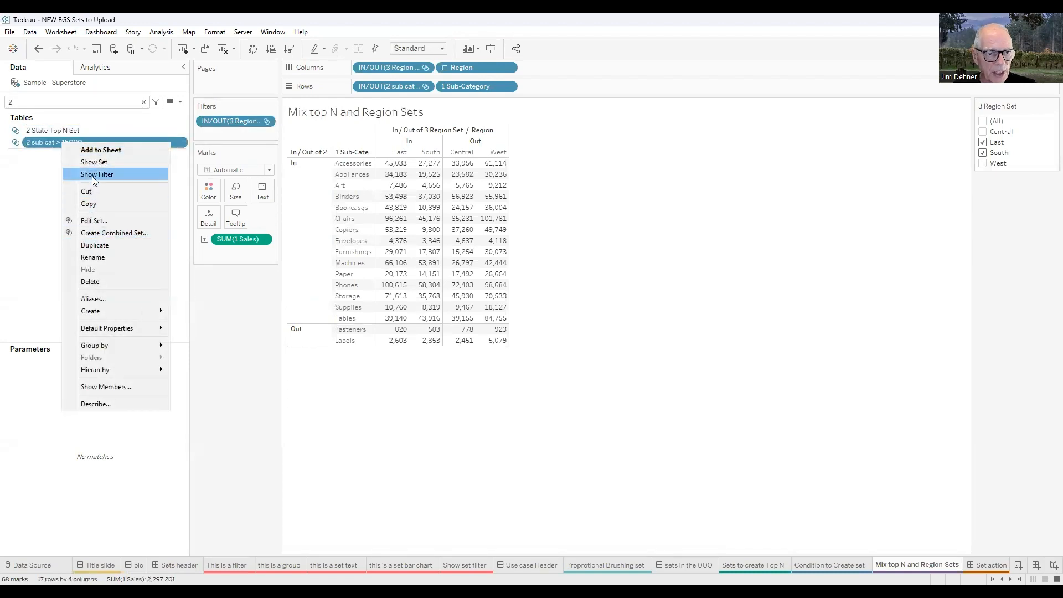
left_click(93, 221)
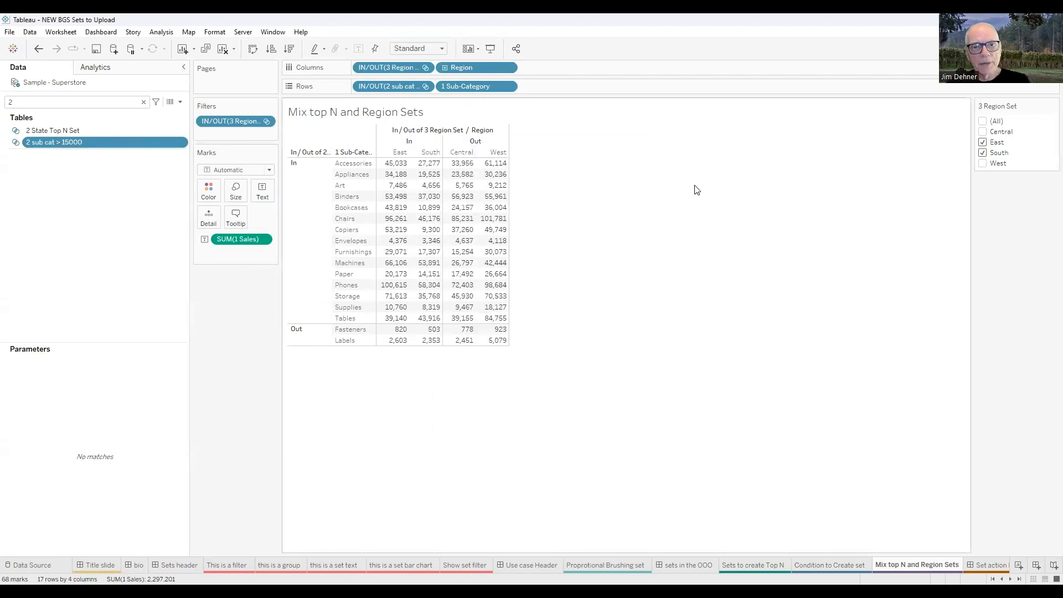
- Close the set definition and remove 1 Sub-Category from the rows and Region from the columns of the mixed-set table
left_click(647, 142)
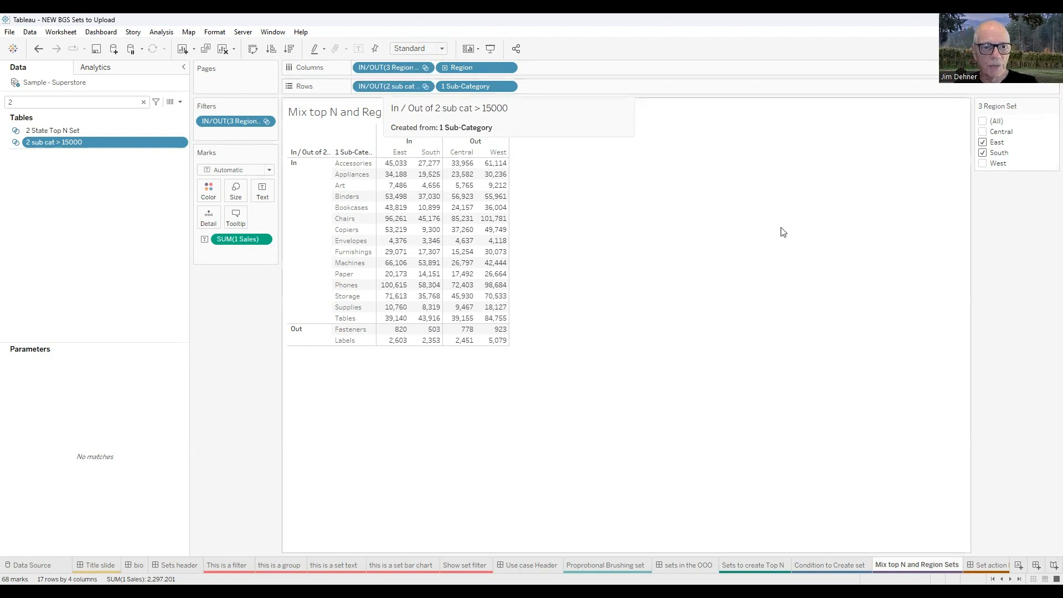
left_click(318, 185)
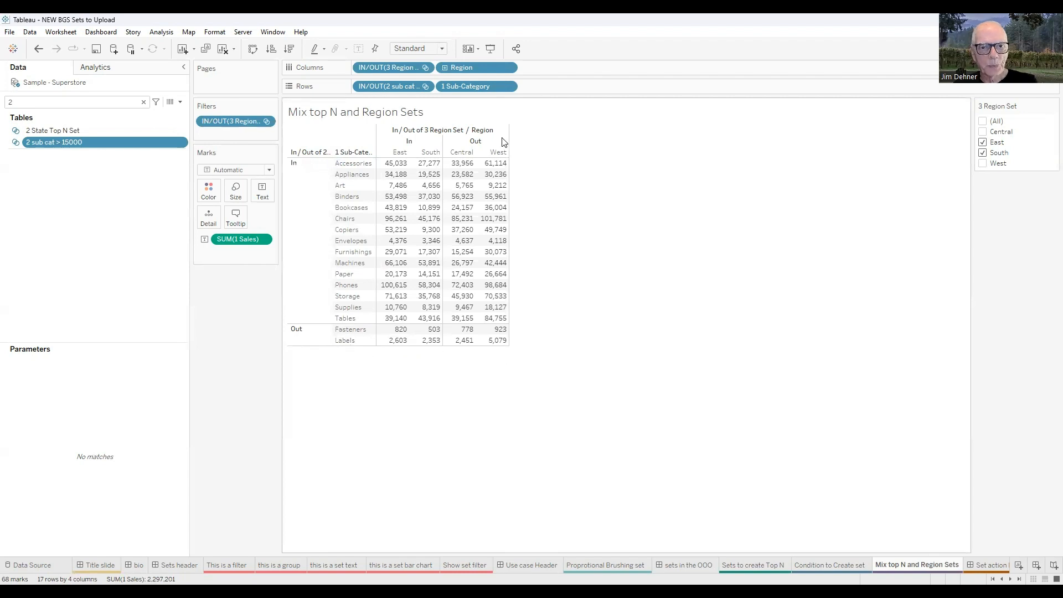
left_click(466, 87)
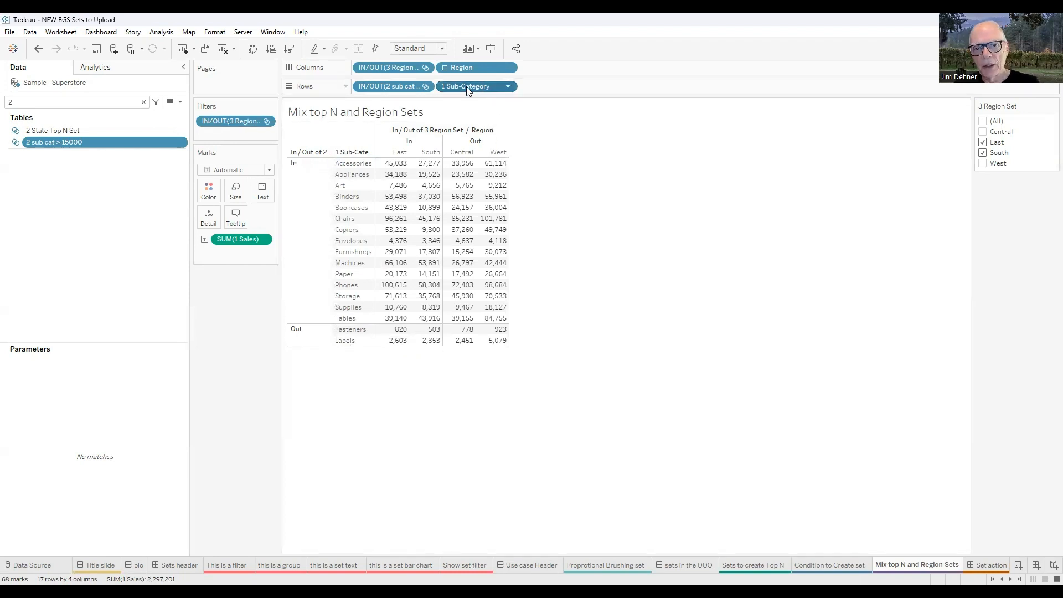
key("Delete")
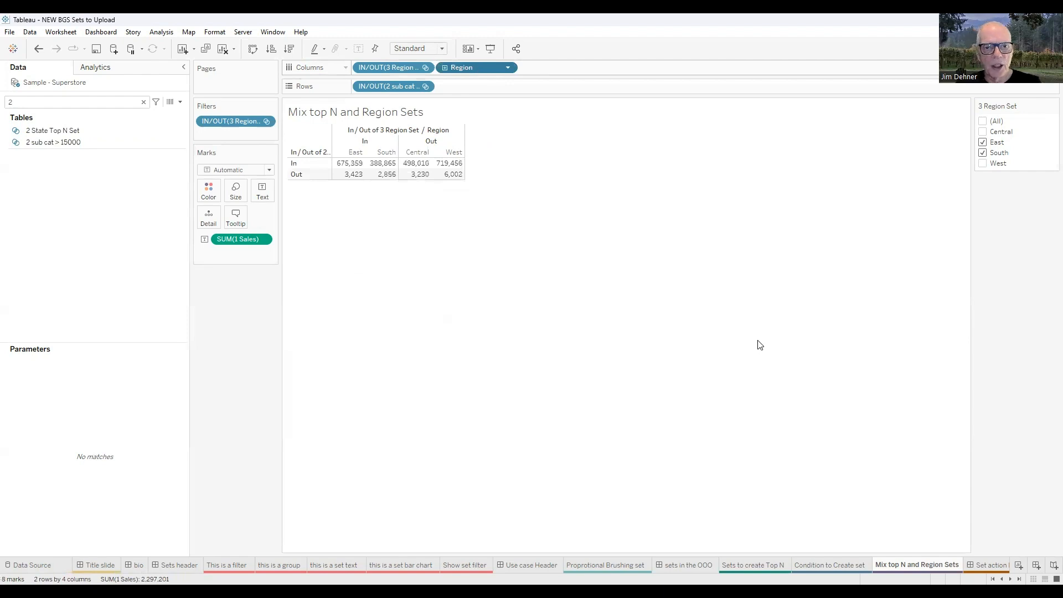
key("Delete")
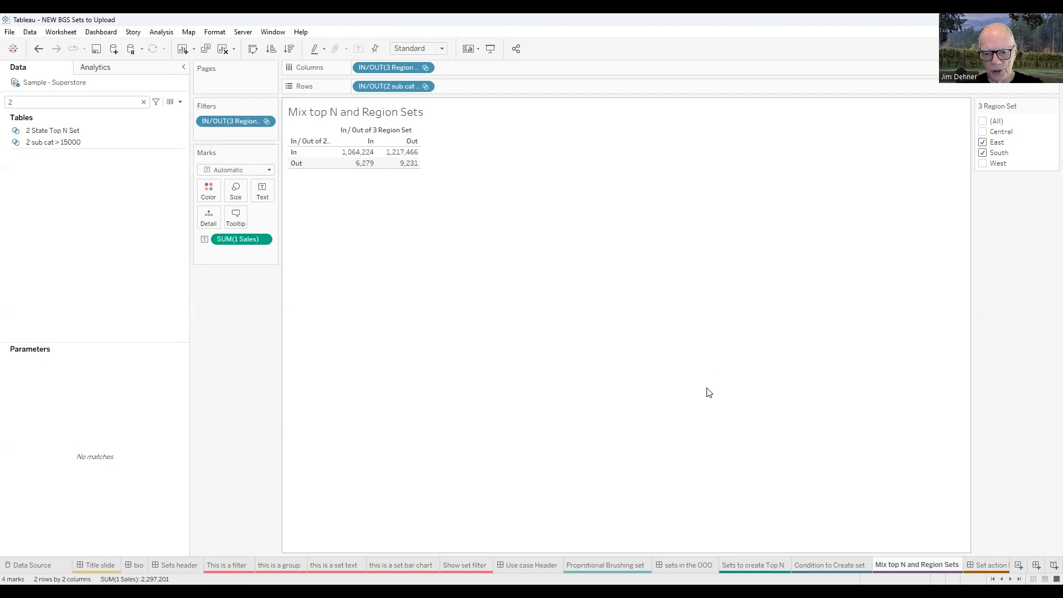
- Open the Set action DB dashboard and try its region selection, adding South and East to Central, and selecting West alone
left_click(982, 565)
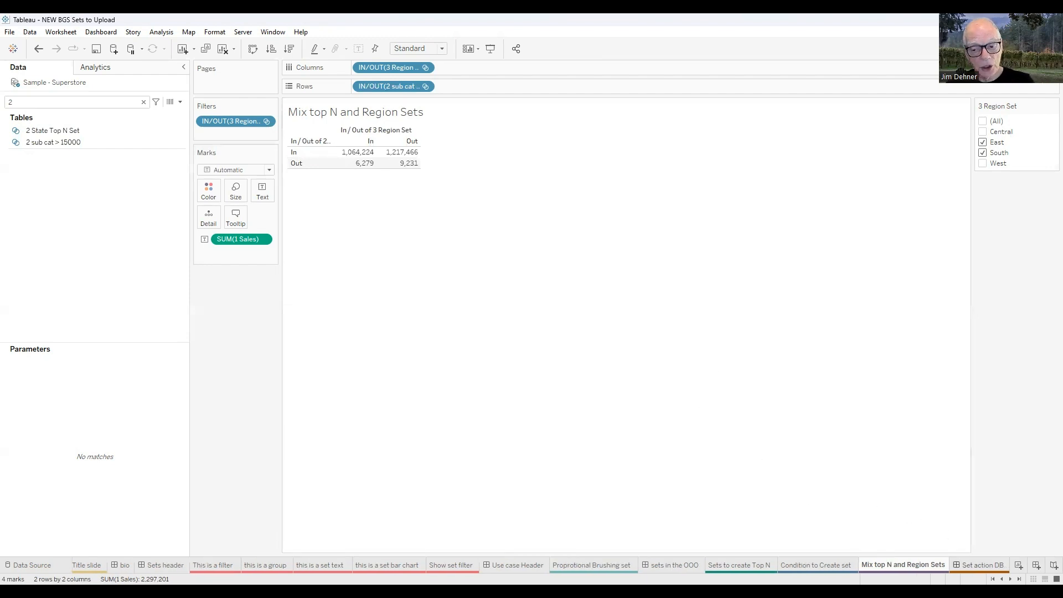
left_click(975, 564)
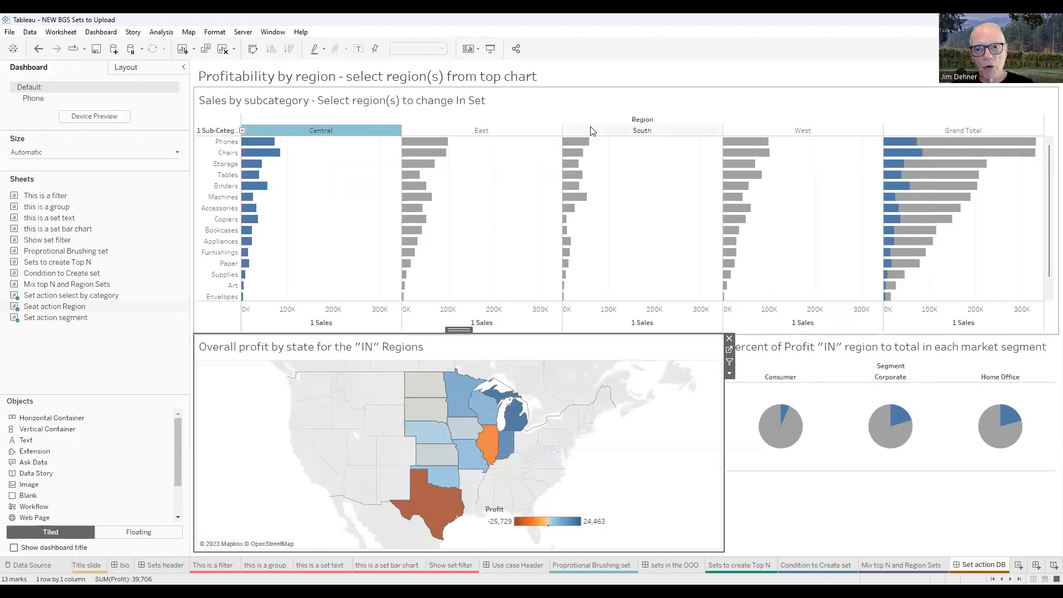
left_click(643, 133)
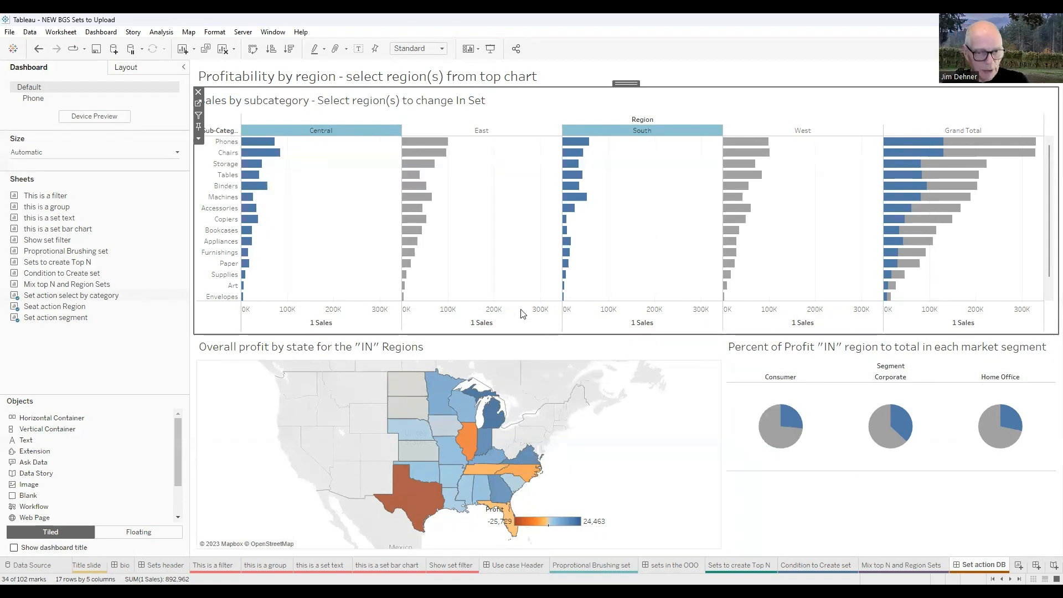
left_click(455, 131, "ctrl")
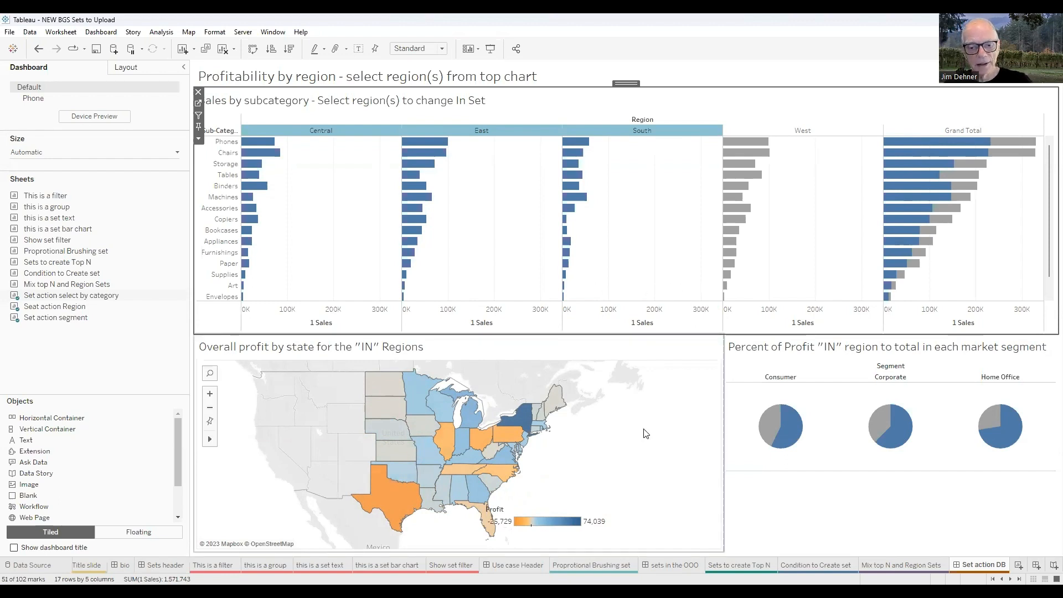
left_click(808, 224)
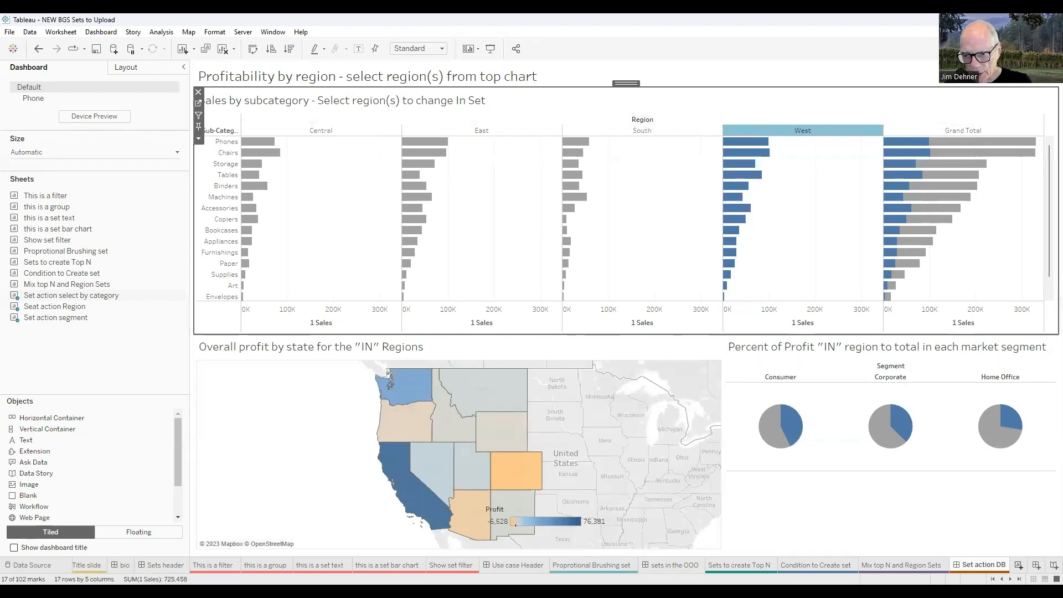
- Open the "Set action select by category" sheet and clear the data field search
left_click(1009, 579)
left_click(1010, 579)
left_click(1010, 578)
left_click(1009, 579)
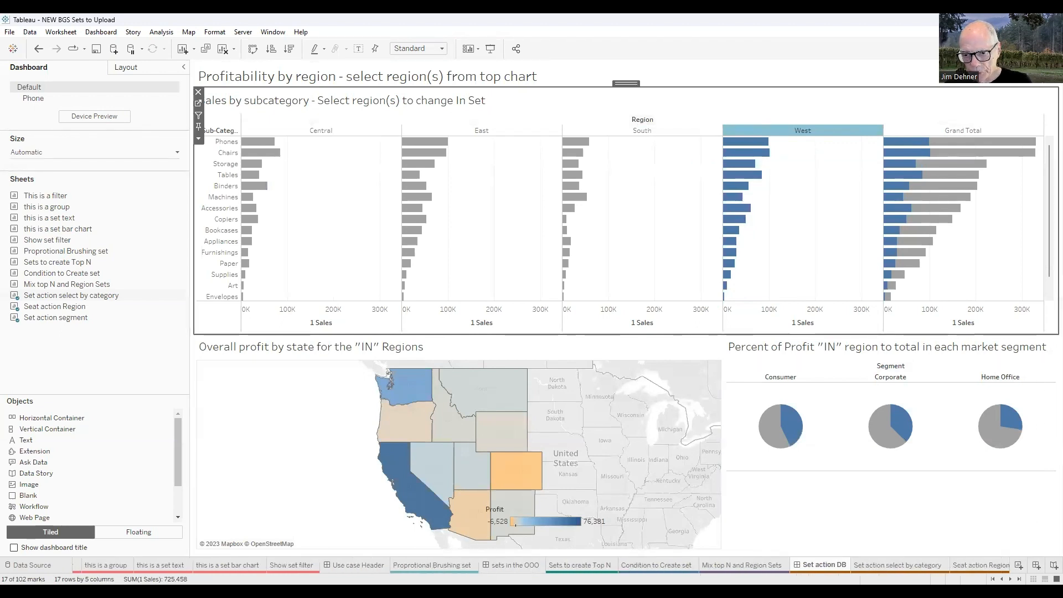
left_click(1009, 579)
left_click(1010, 579)
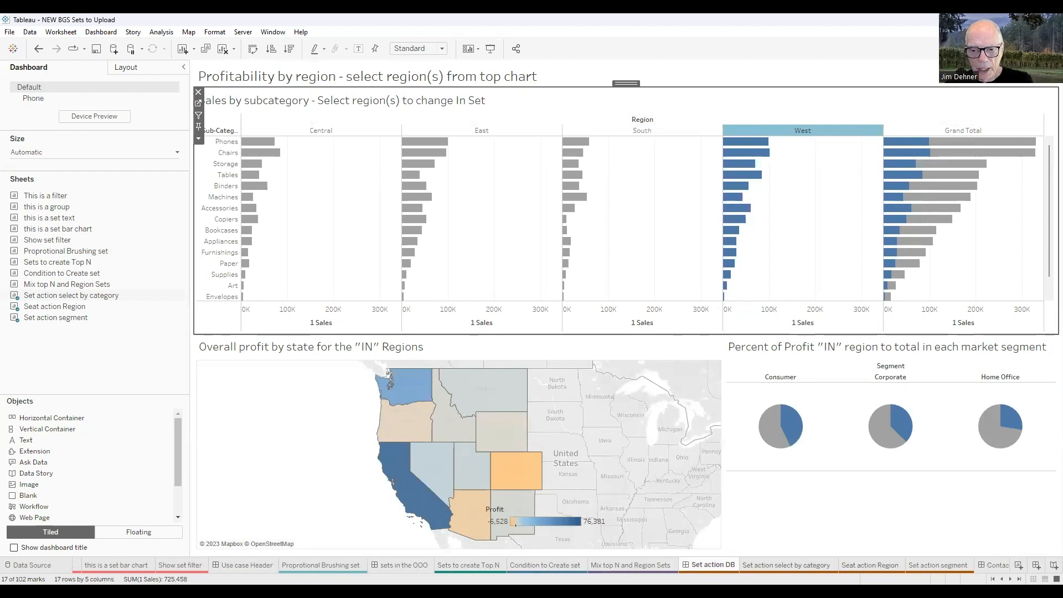
left_click(786, 564)
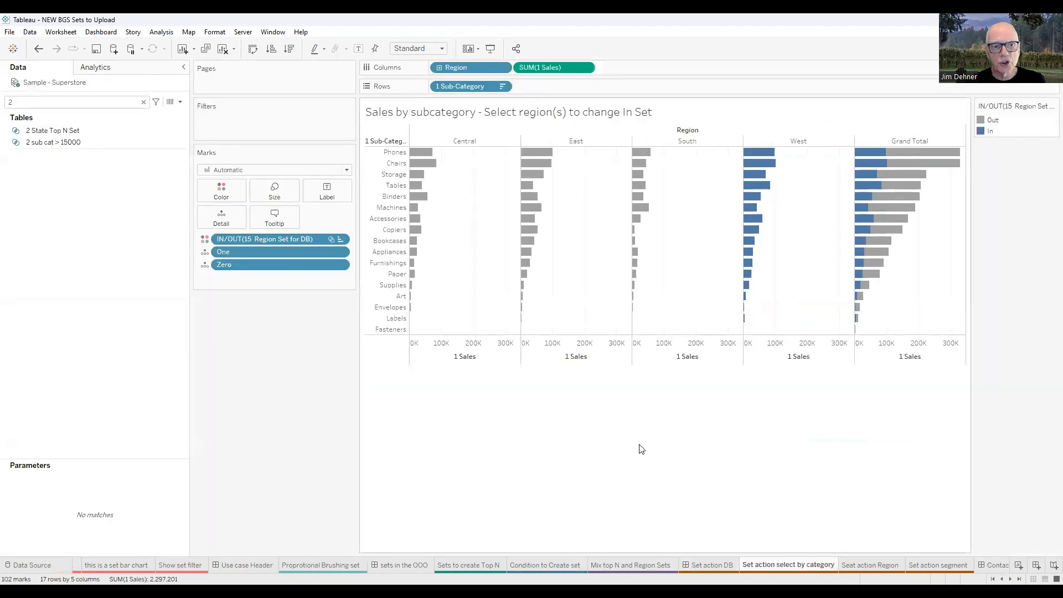
left_click(143, 104)
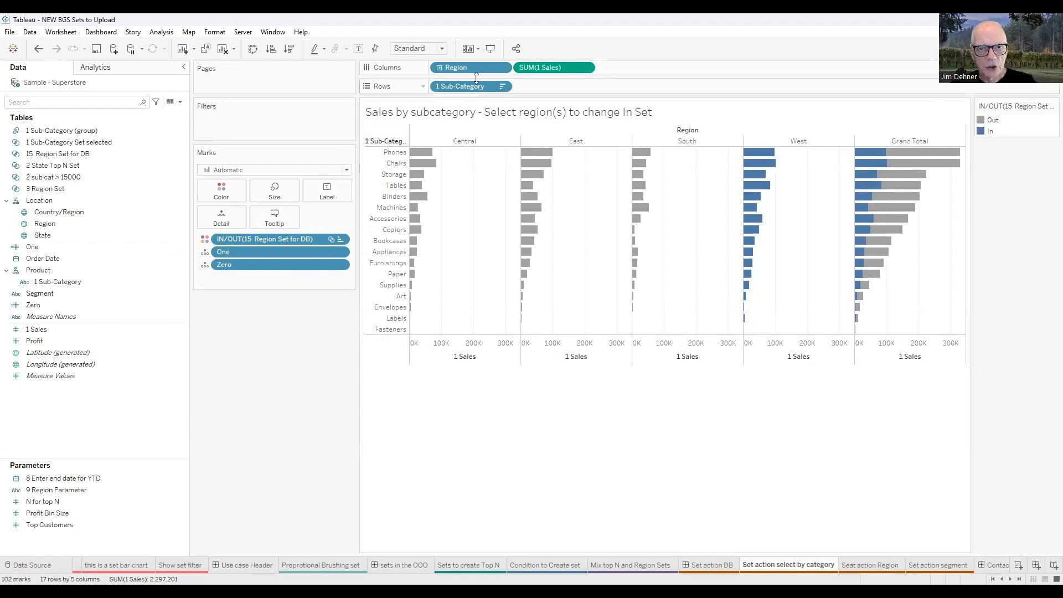
- Check the members selected in 1 Sub-Category Set selected and close the set without changes
left_click(75, 140)
right_click(75, 141)
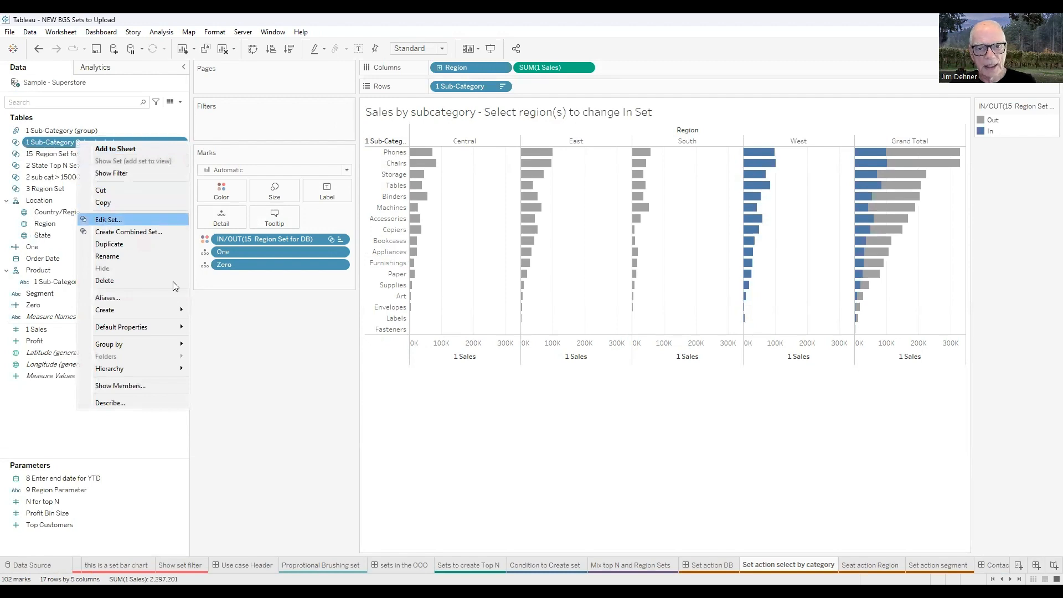
left_click(116, 220)
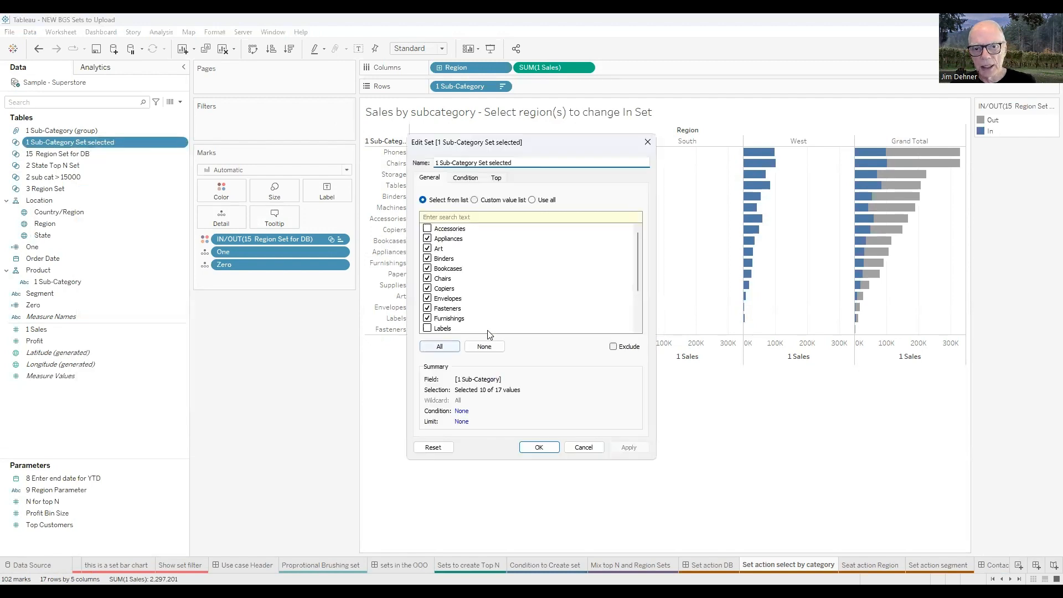
left_click(647, 144)
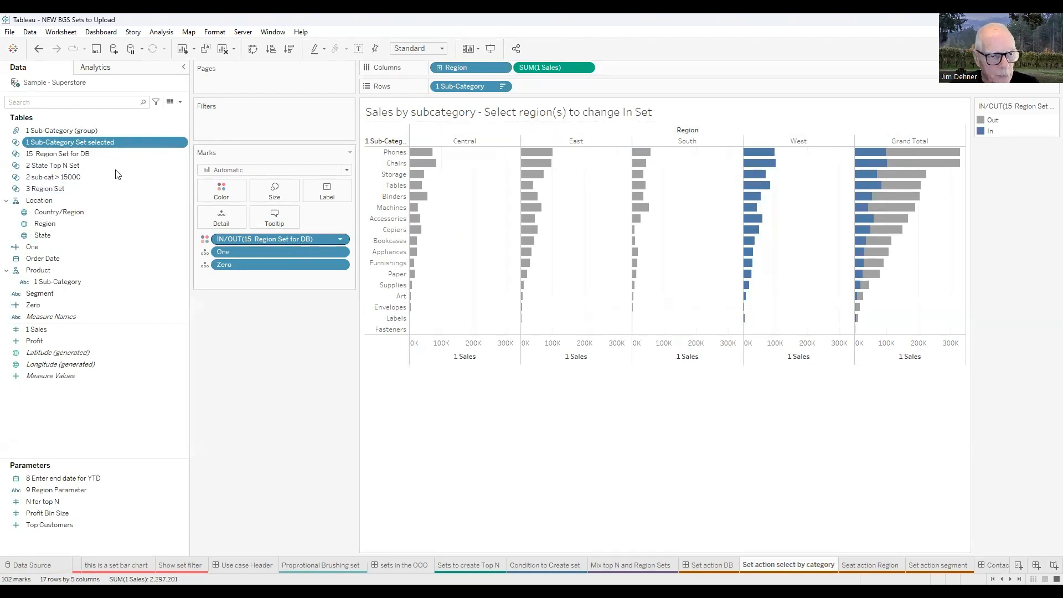
- Review the selected members, condition and top settings of 15 Region Set for DB, and leave the set as it is
right_click(87, 160)
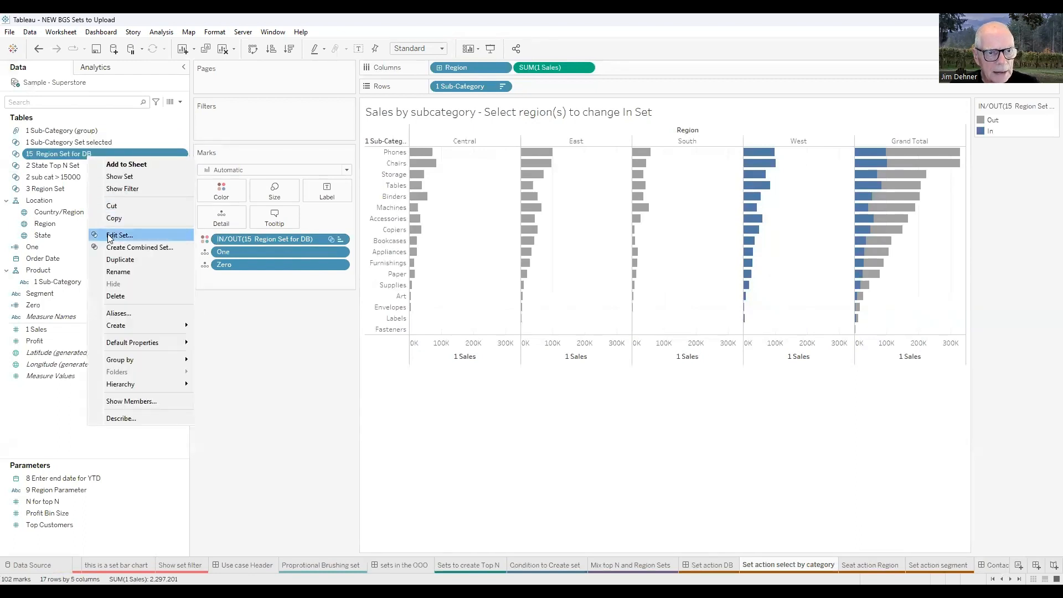
left_click(111, 235)
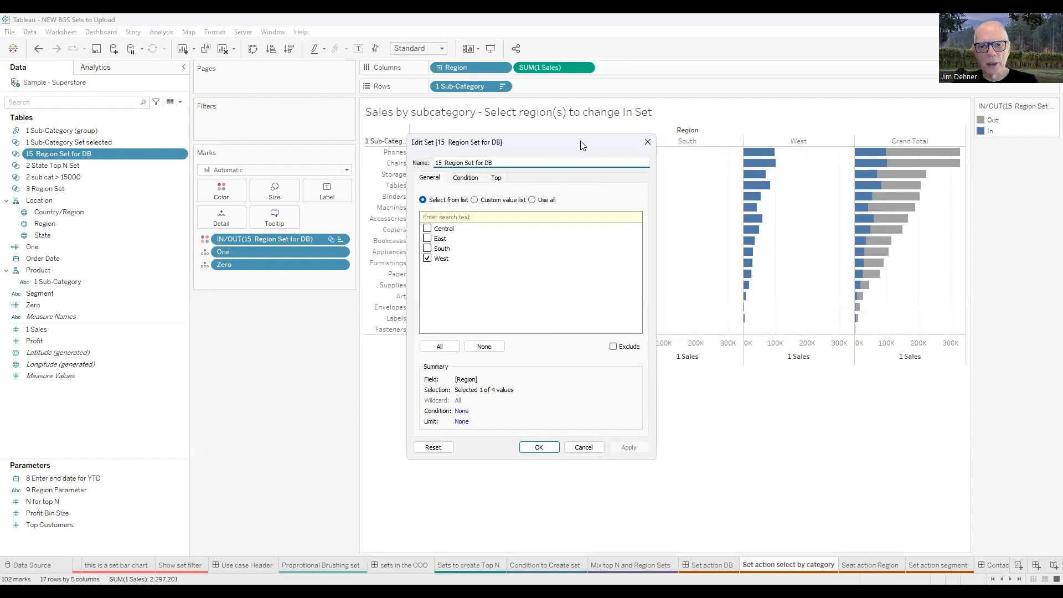
left_click_drag(581, 145, 750, 161)
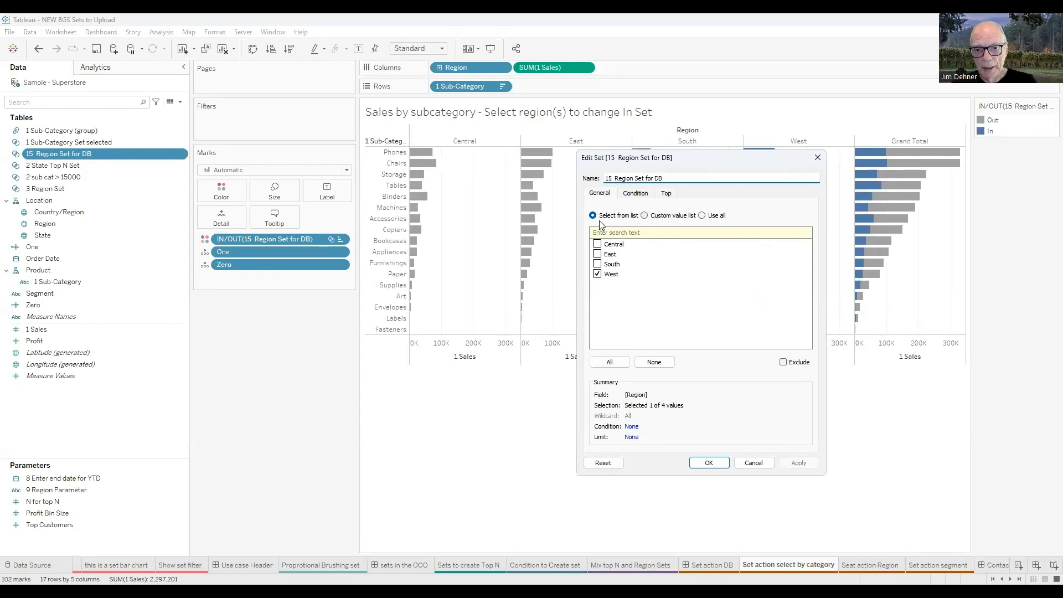
left_click(635, 194)
left_click(667, 194)
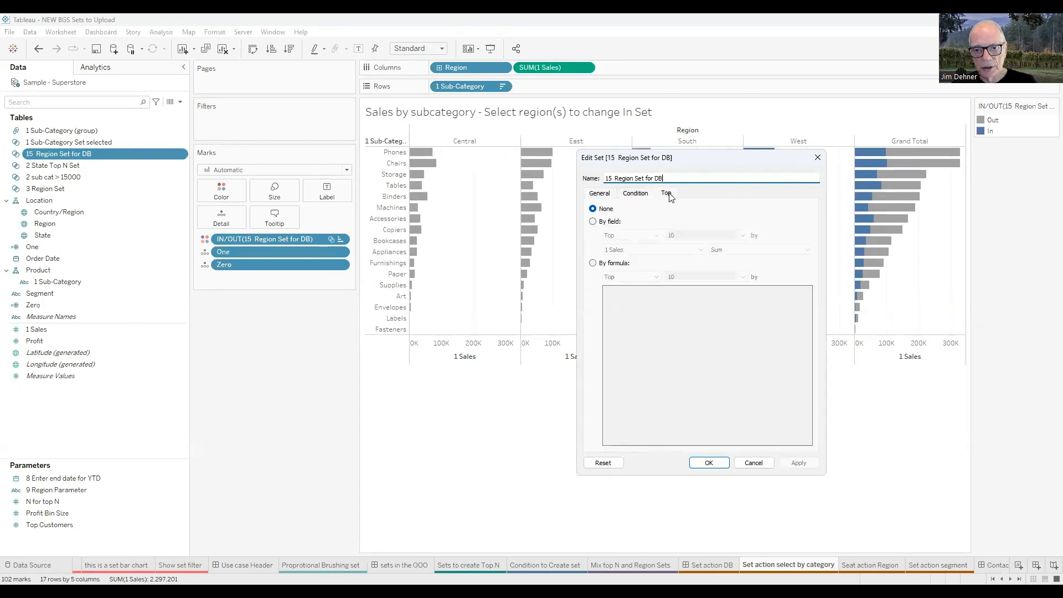
left_click(605, 193)
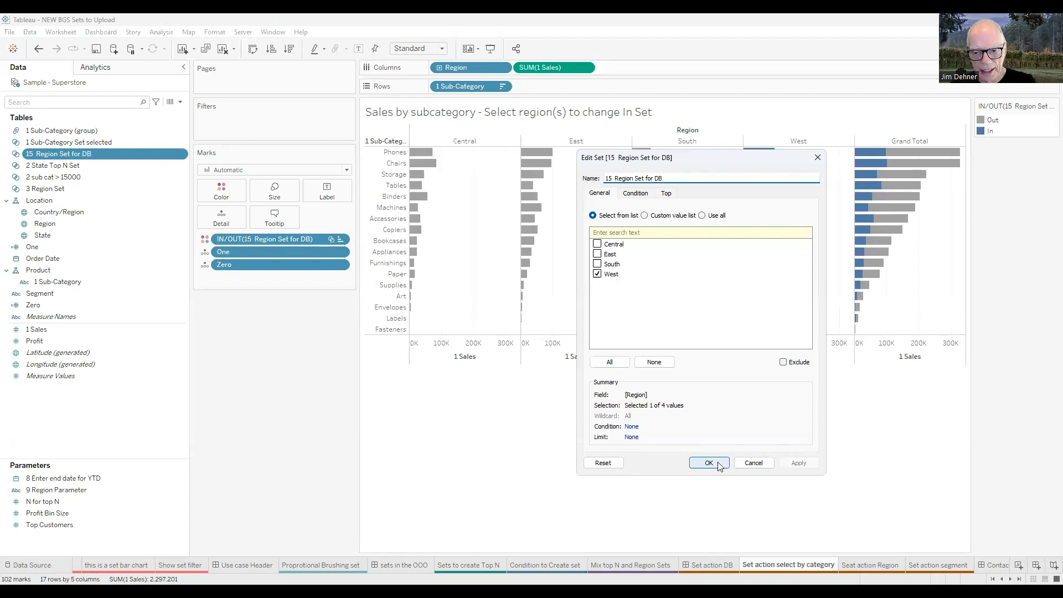
left_click(753, 465)
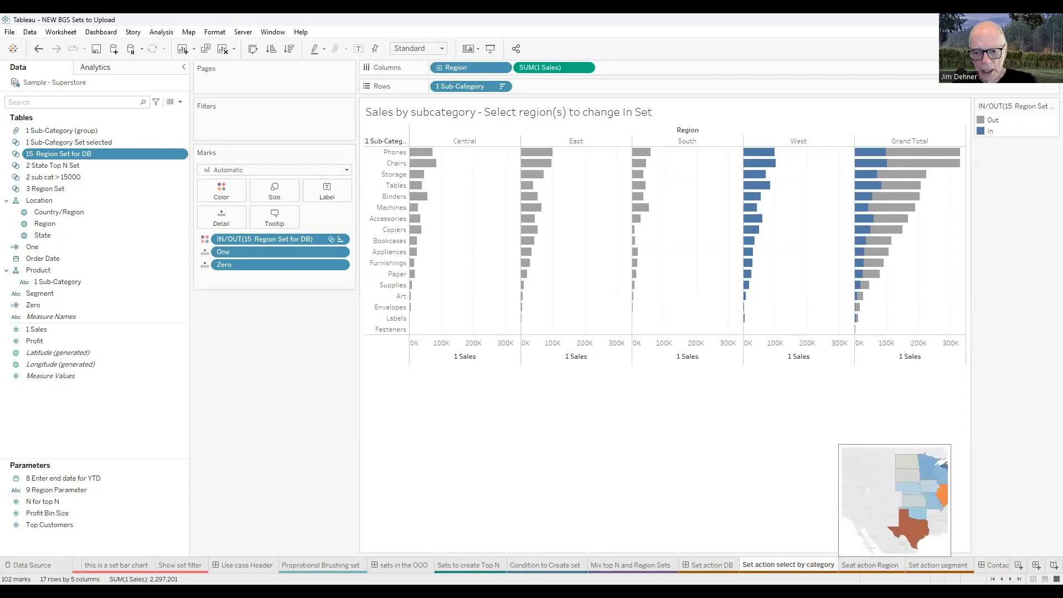
- View the "Seat action Region" map and the "Set action segment" pie charts, and return to the Set action DB dashboard
left_click(869, 565)
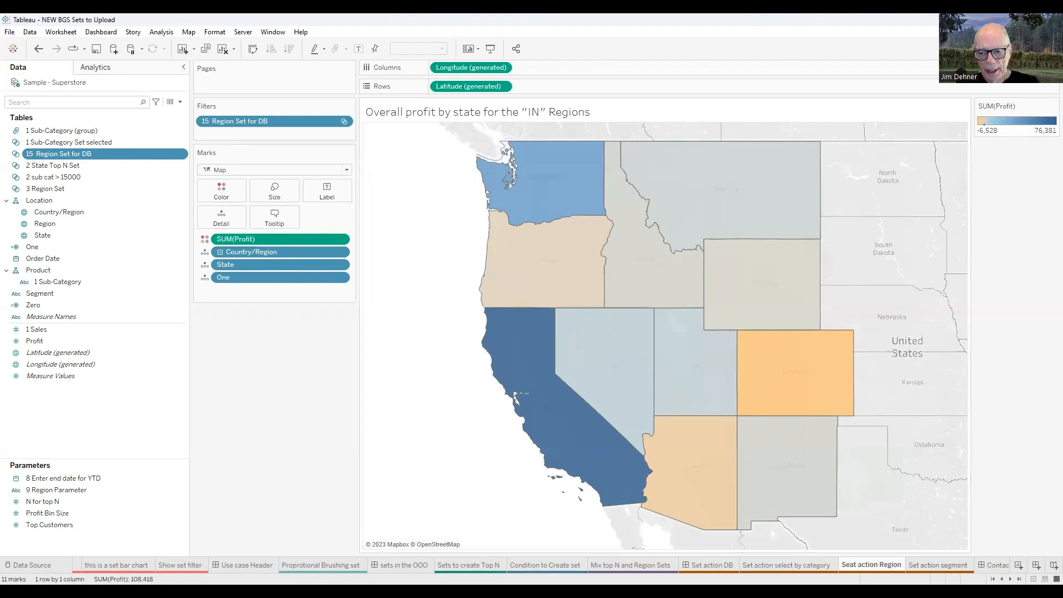
left_click(939, 564)
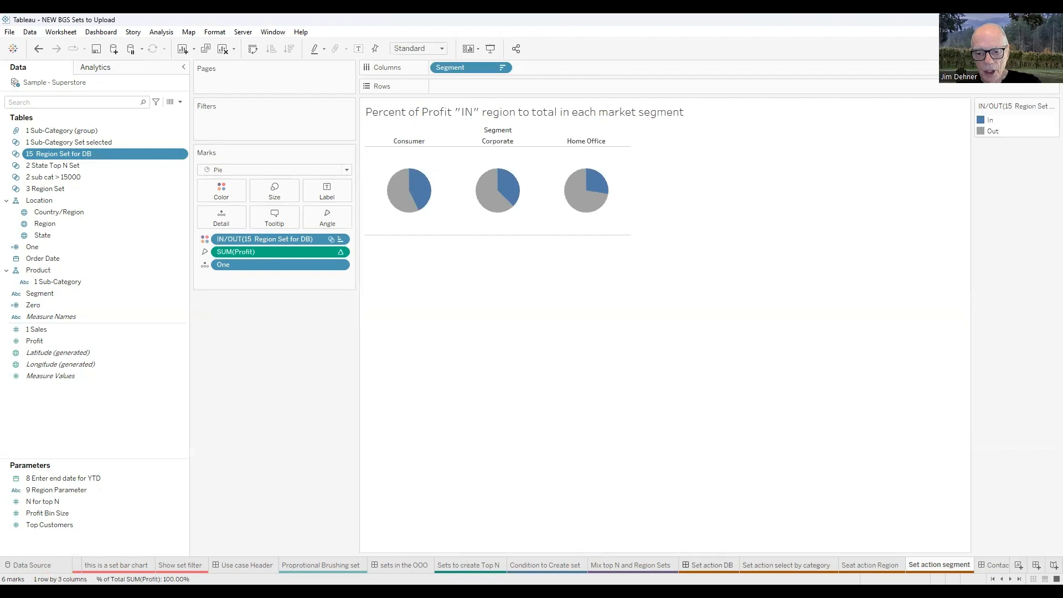
left_click(705, 564)
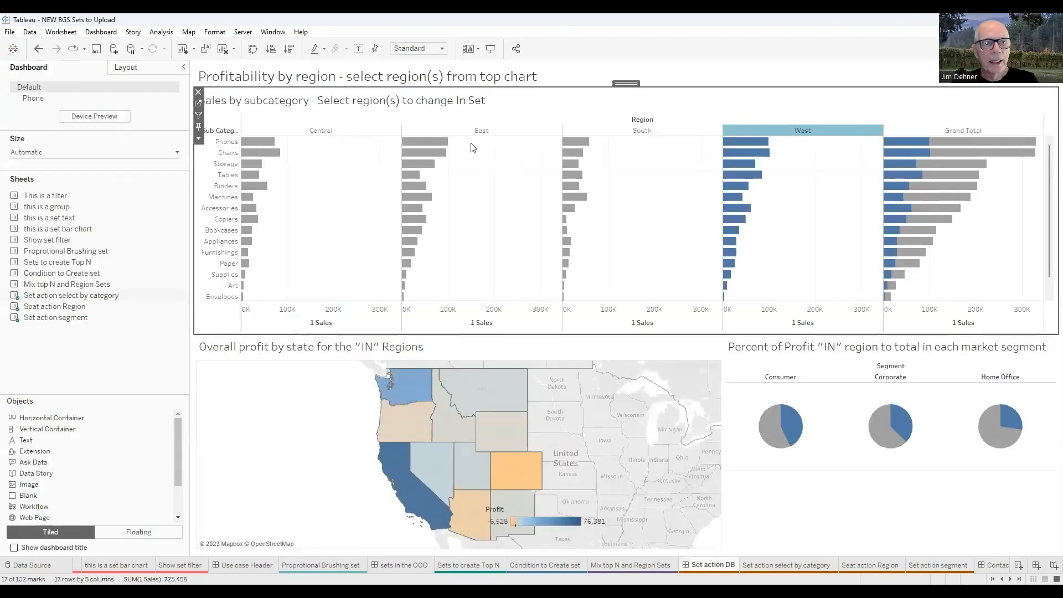
- Open the Set1 dashboard action for editing, pick 15 Region Set for DB as its target set, and confirm the action
left_click(97, 32)
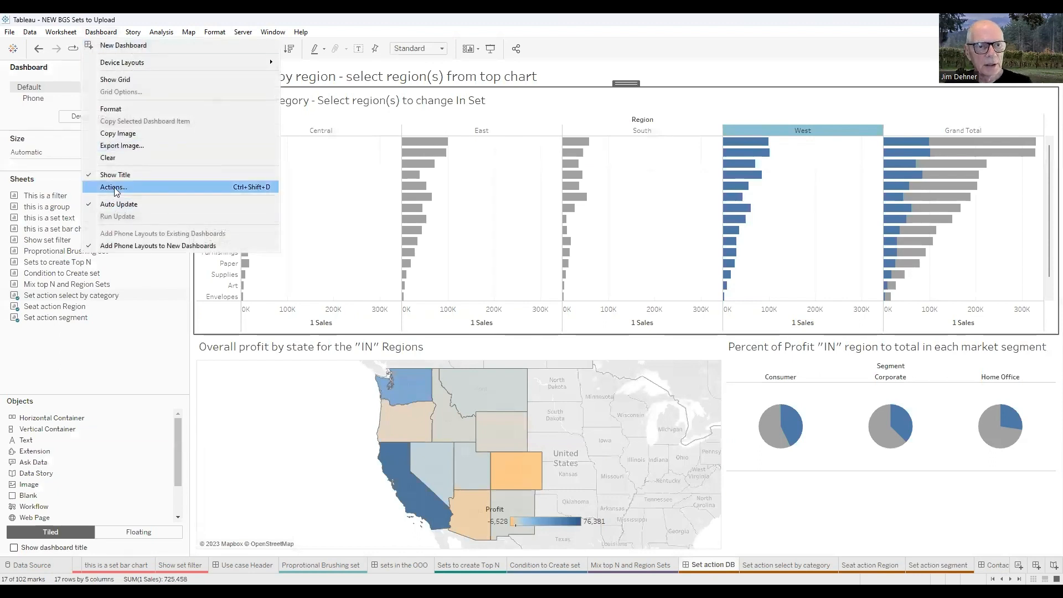
key("Return")
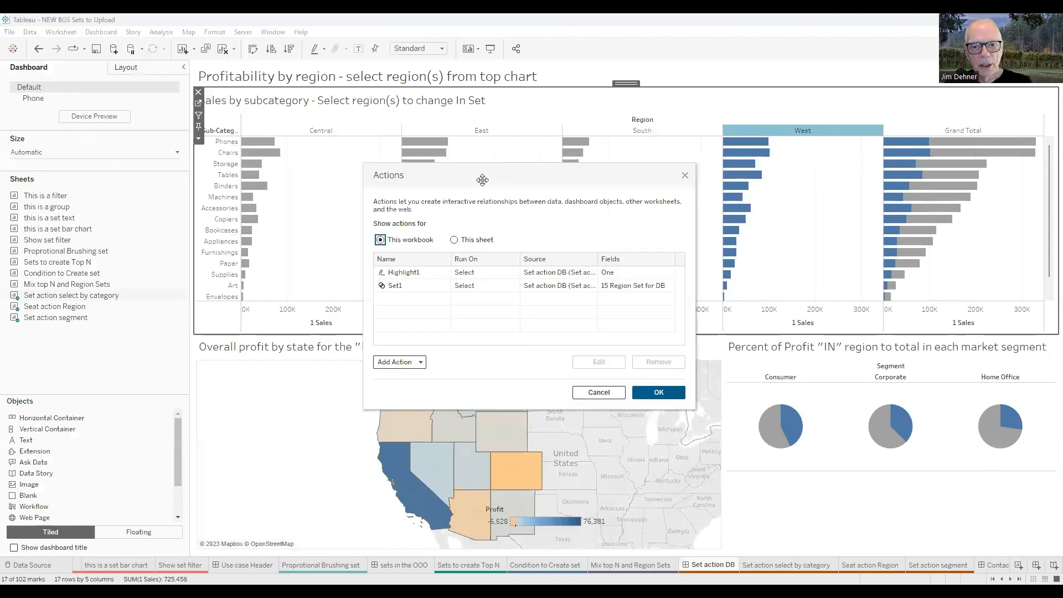
left_click(684, 252)
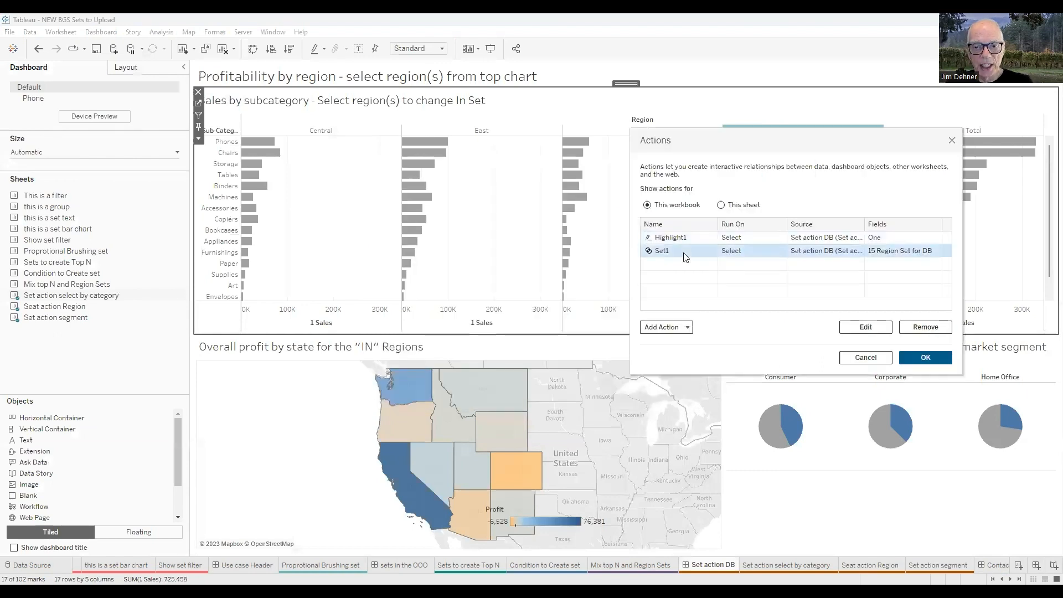
left_click(868, 327)
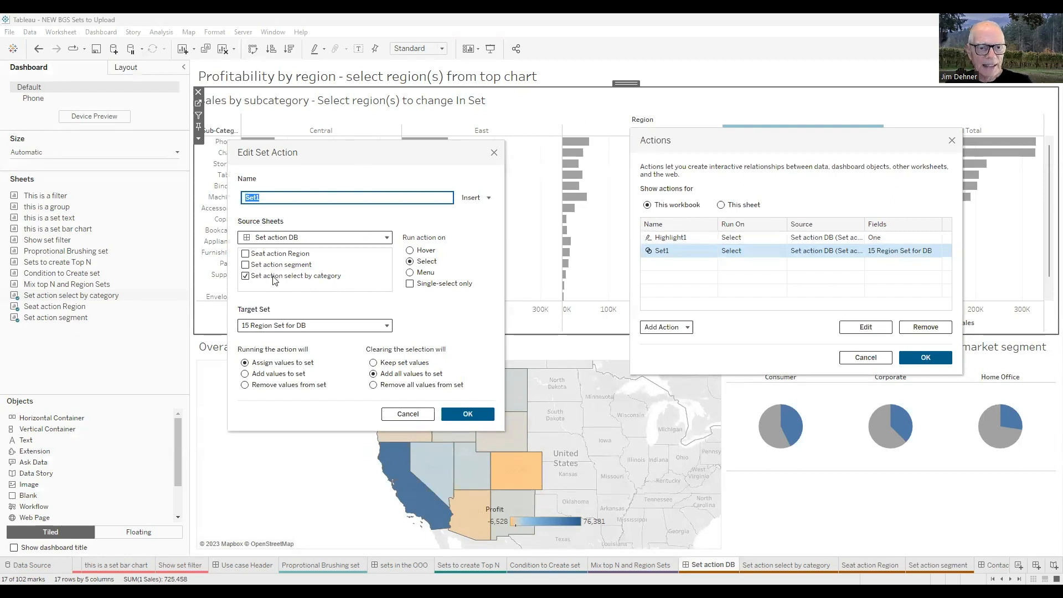
left_click(387, 327)
mouse_move(308, 360)
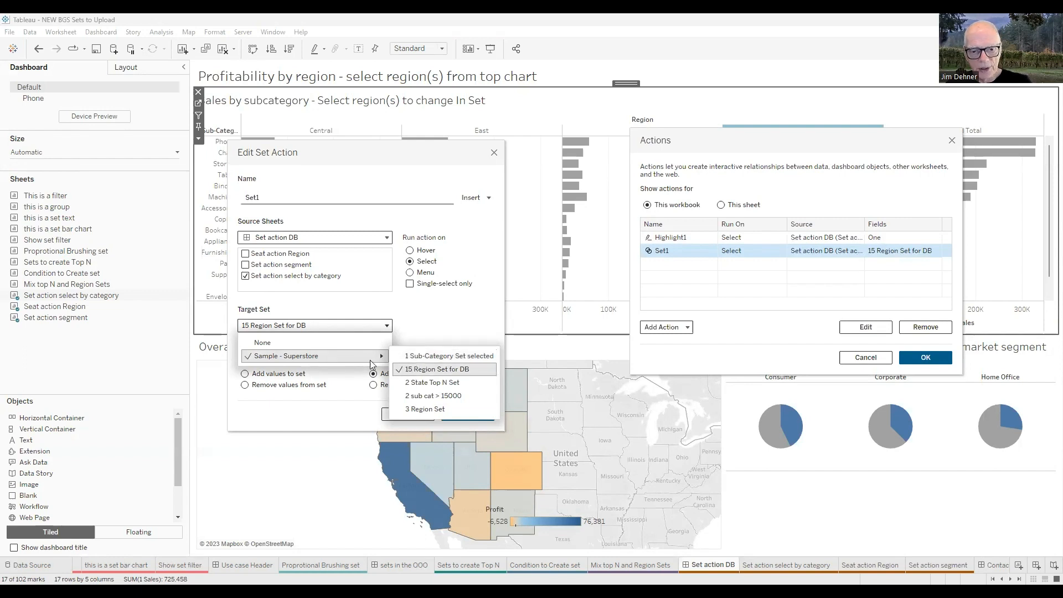
left_click(443, 369)
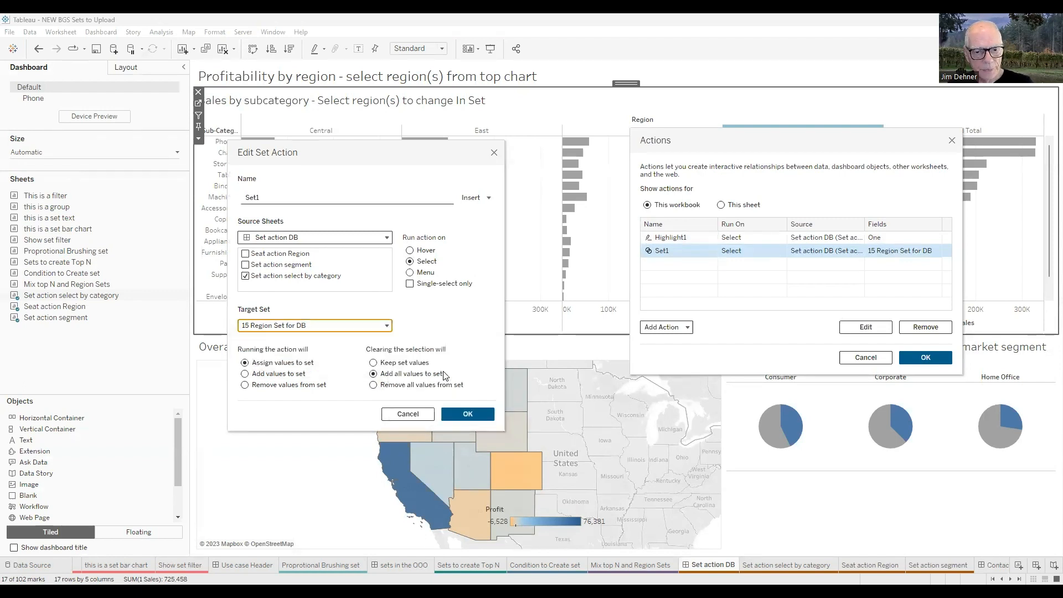
left_click(459, 416)
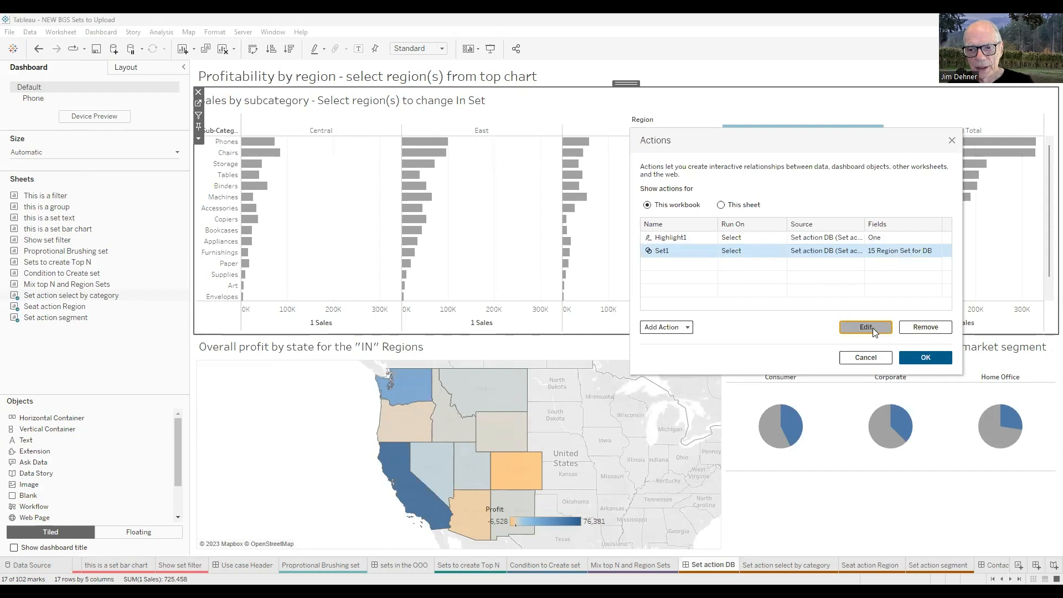
left_click(927, 360)
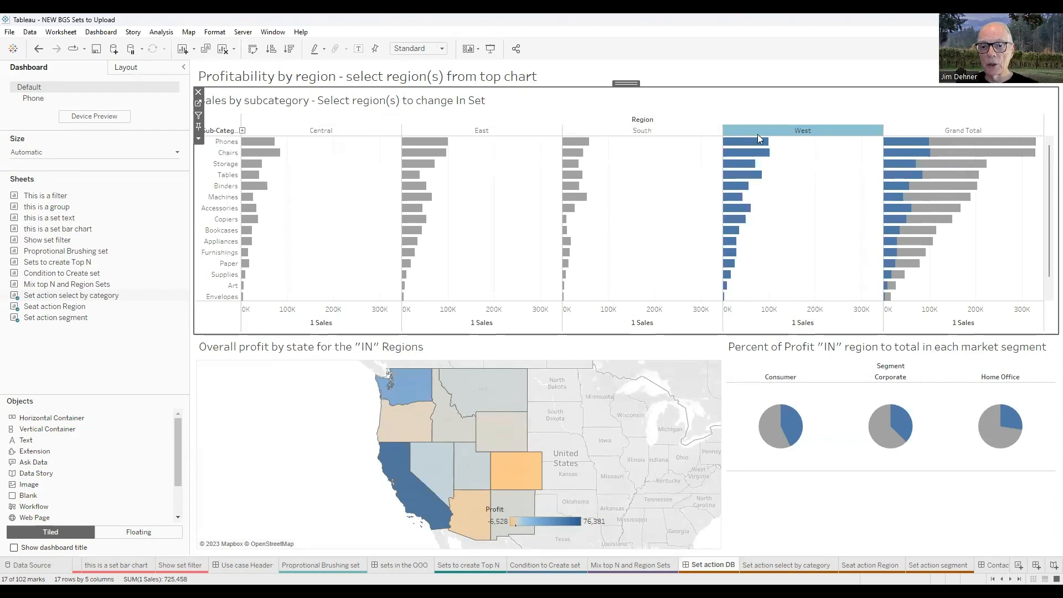
- Select the South, East and Central regions together in the dashboard's sales chart, and open the Contact Info dashboard
left_click(629, 132)
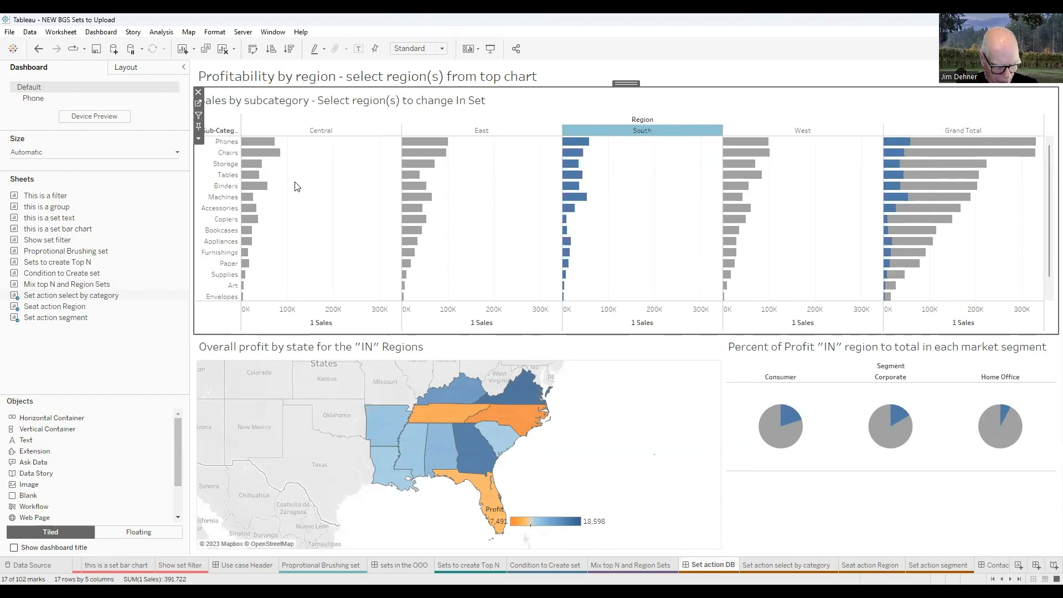
left_click(470, 133, "ctrl")
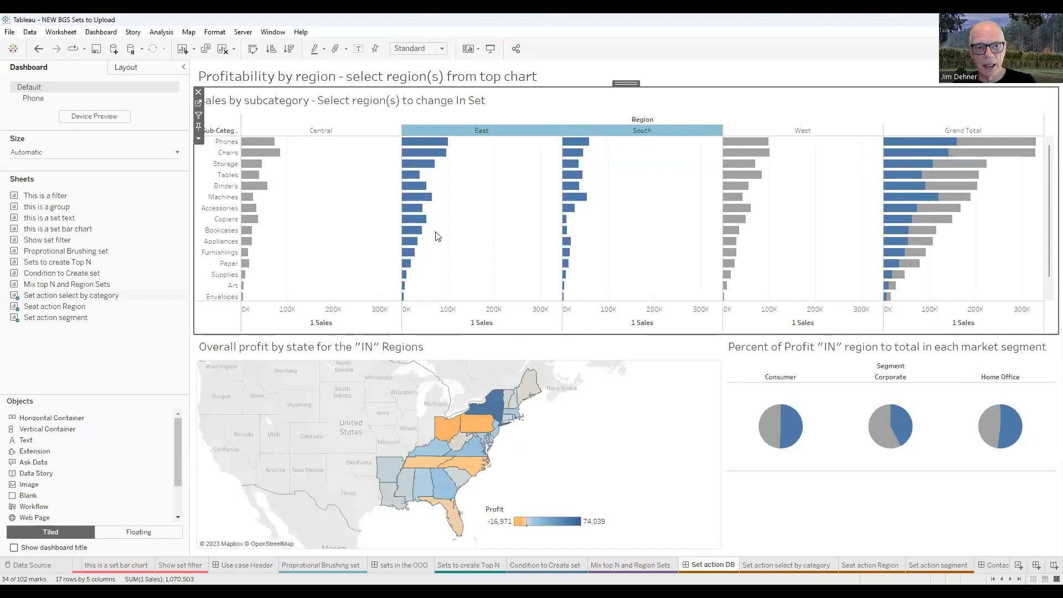
left_click(324, 136)
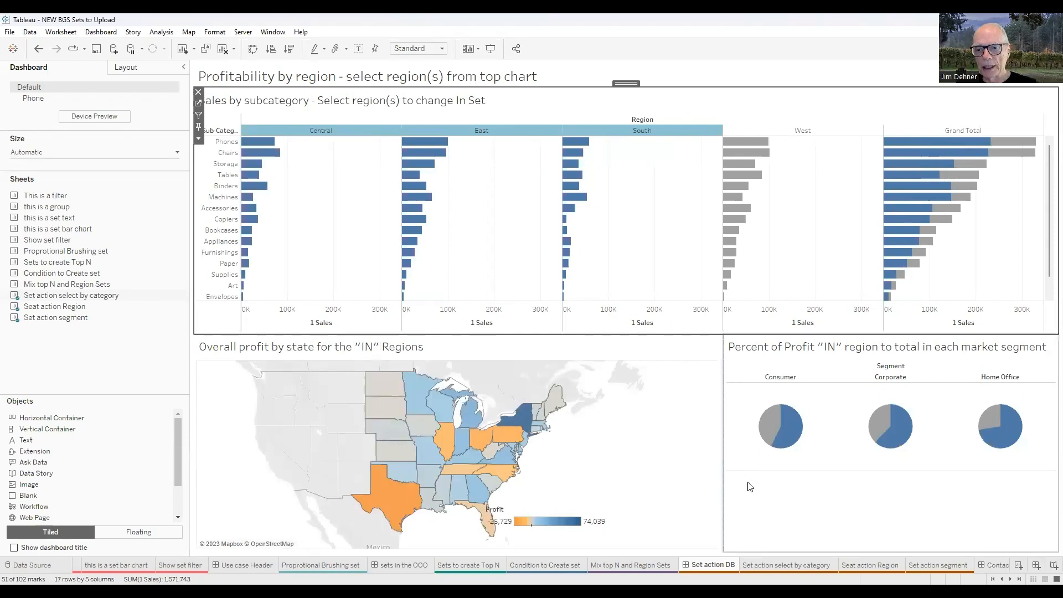
left_click(808, 517)
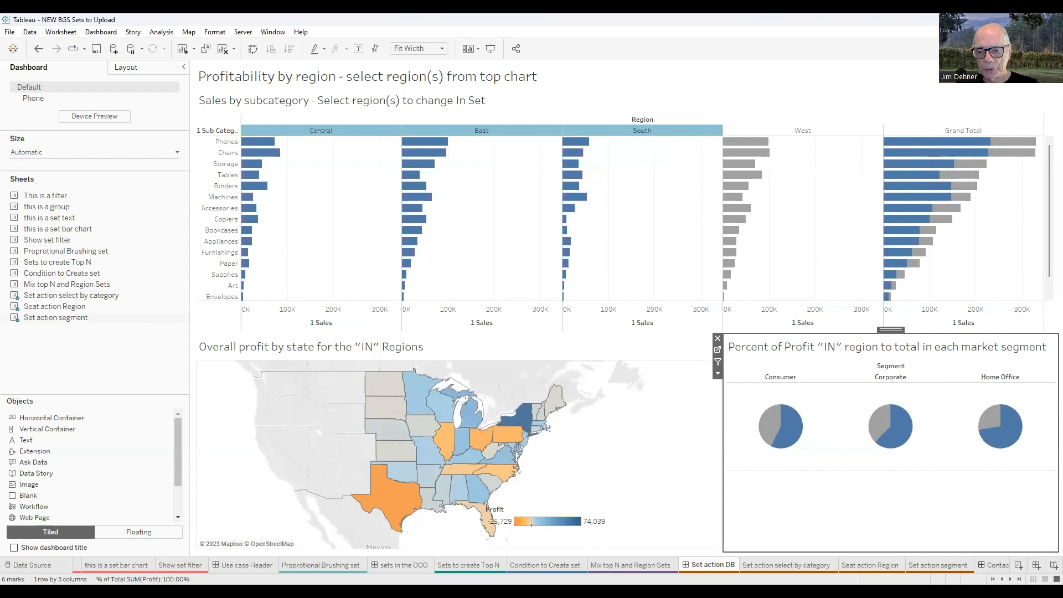
left_click(994, 565)
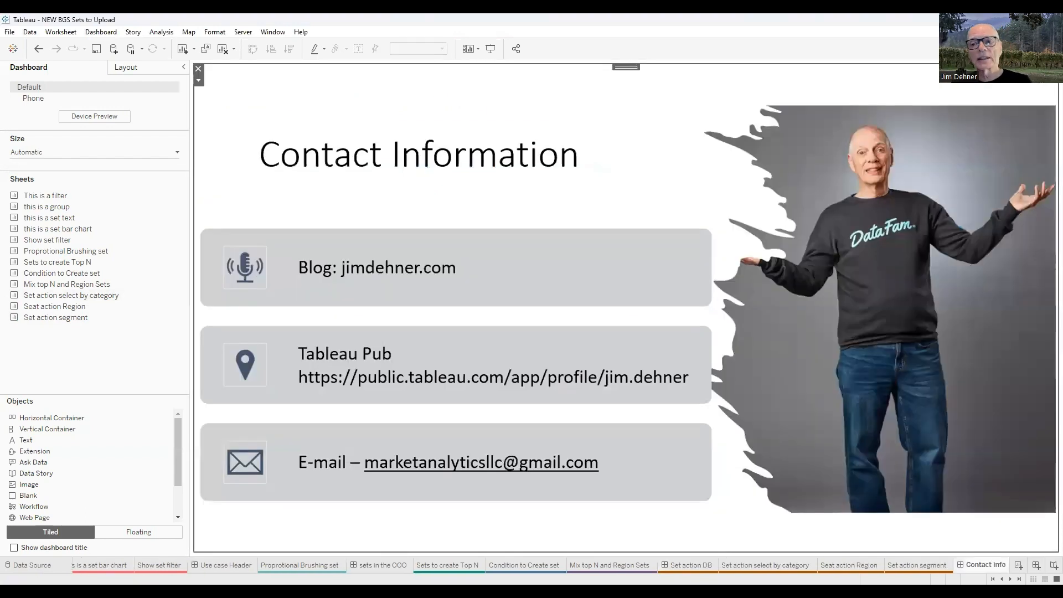